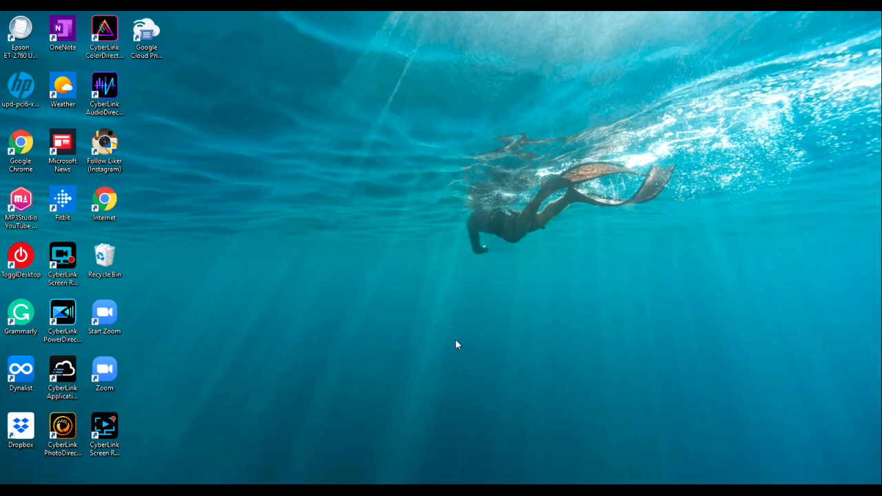
# Open the Property and Casualty exam manual PDF and read through the Out-of-State Coverage and Other Insurance sections
pyautogui.click(567, 491)
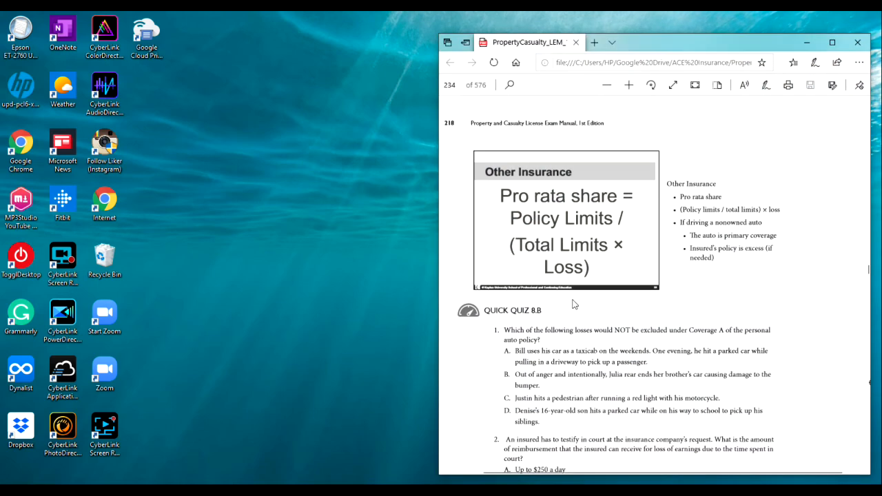
pyautogui.scroll(8, 652, 233)
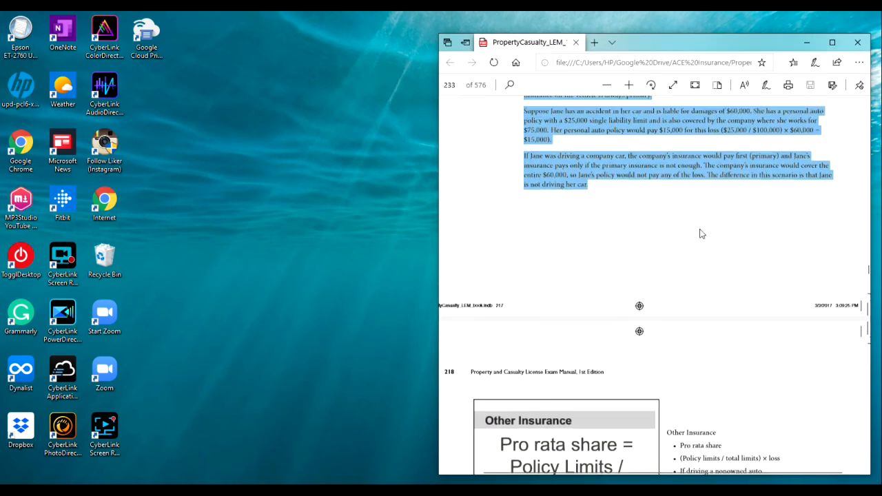
pyautogui.scroll(3, 629, 235)
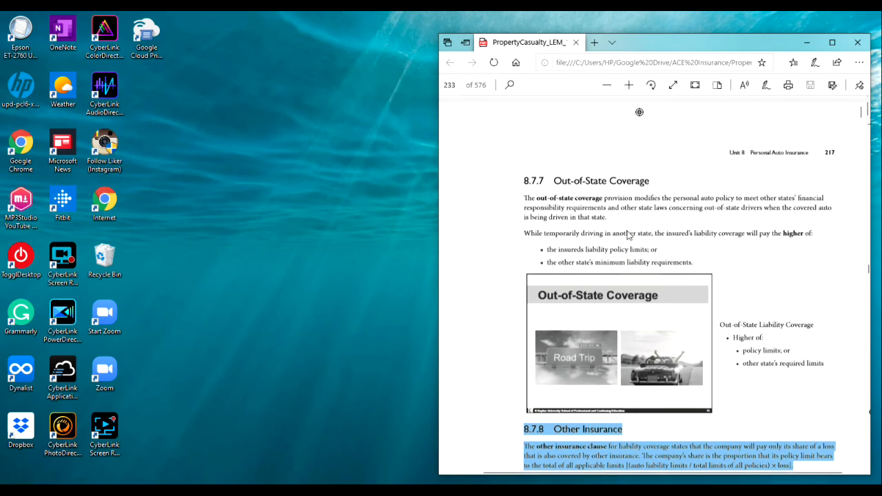
pyautogui.scroll(-2, 628, 235)
pyautogui.scroll(2, 629, 235)
pyautogui.scroll(-2, 629, 235)
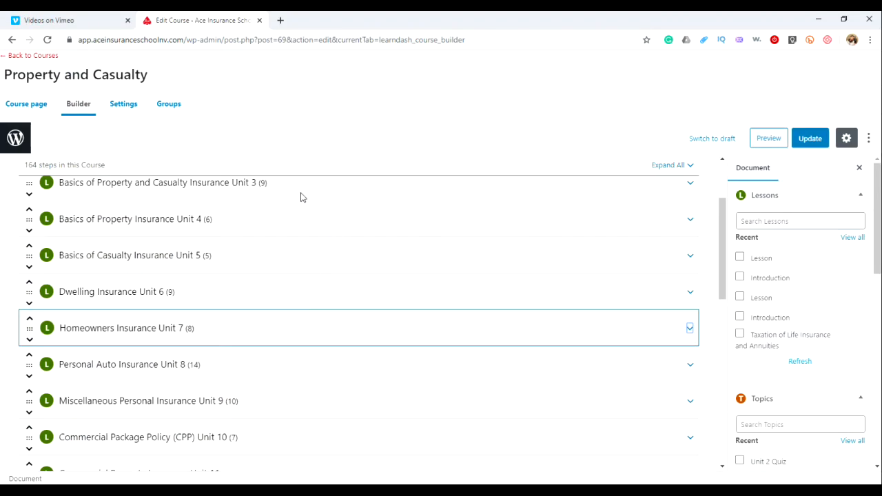
pyautogui.scroll(2, 301, 197)
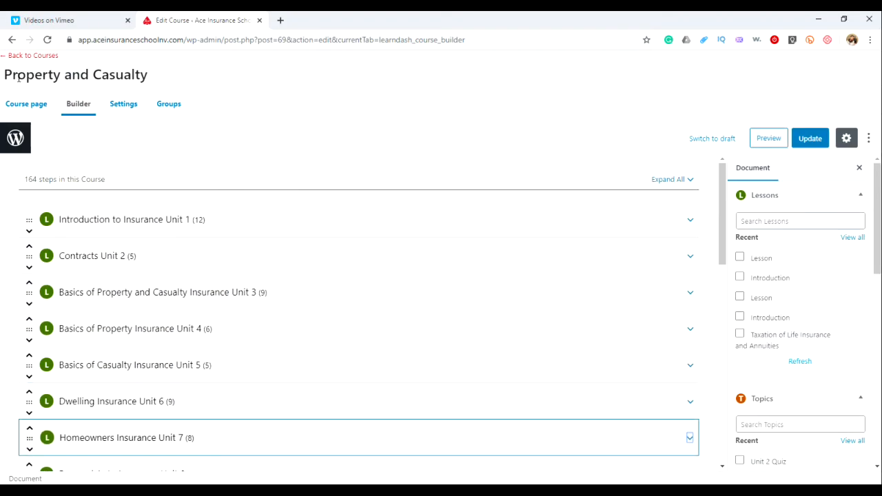
pyautogui.moveTo(5, 75); pyautogui.dragTo(161, 79)
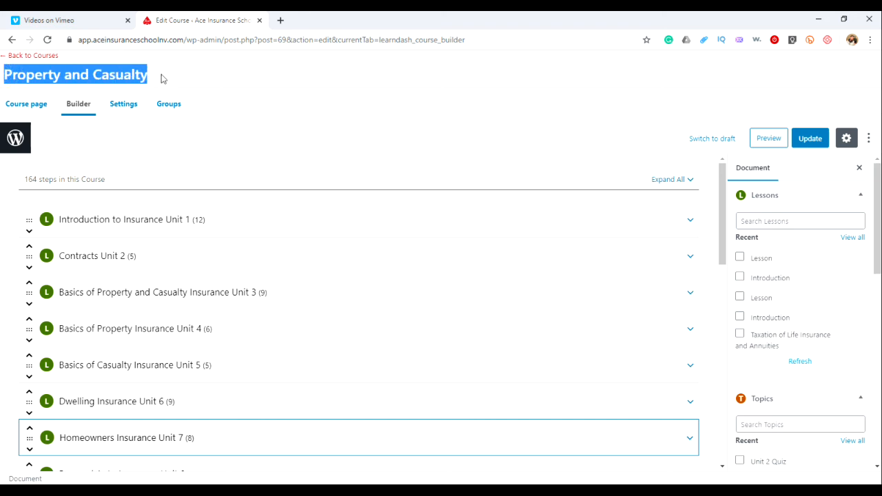
pyautogui.click(224, 77)
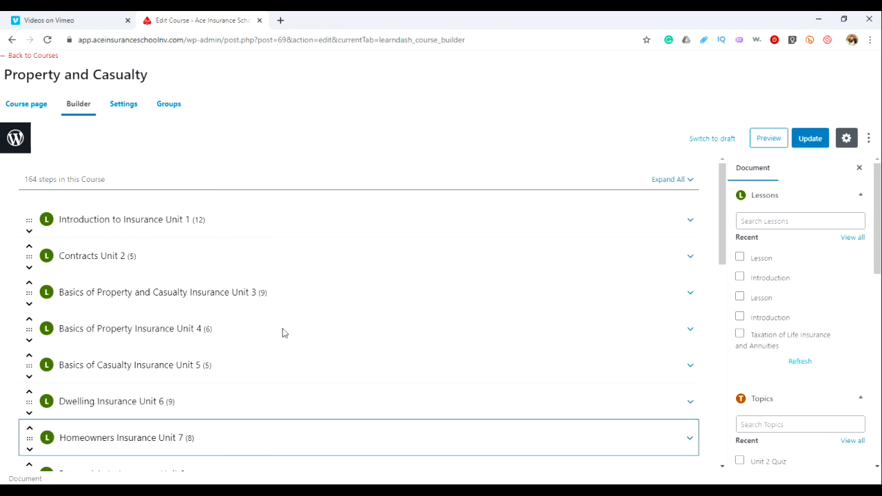
# Switch to the manual PDF, review section 8.7.7 Out-of-State Coverage, and minimize the PDF window
pyautogui.hotkey('alt', 'Tab')
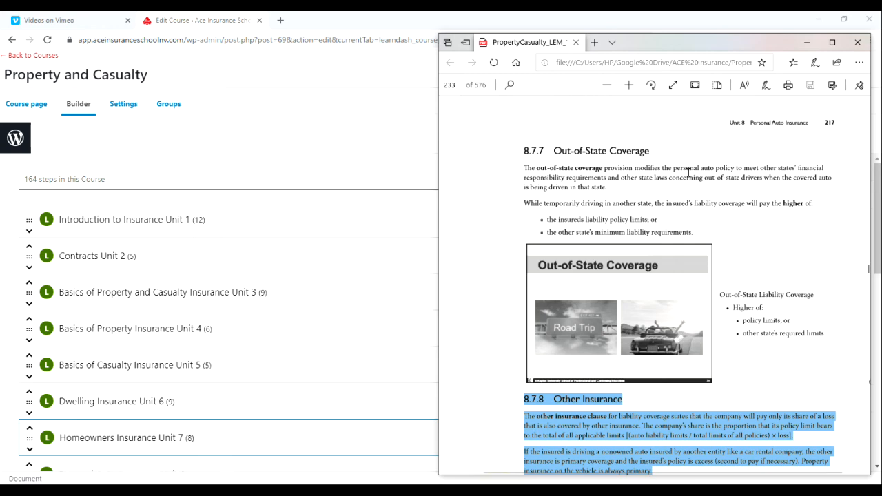
pyautogui.scroll(2, 689, 173)
pyautogui.scroll(-1, 607, 193)
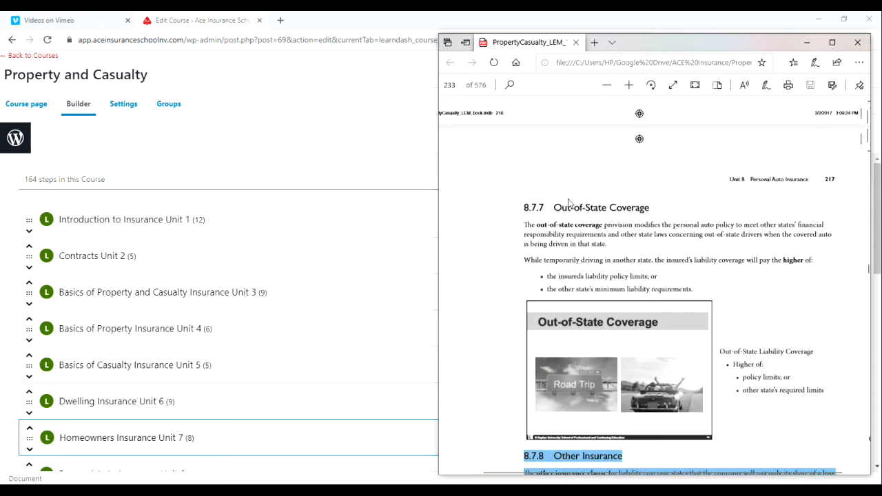
pyautogui.click(531, 207)
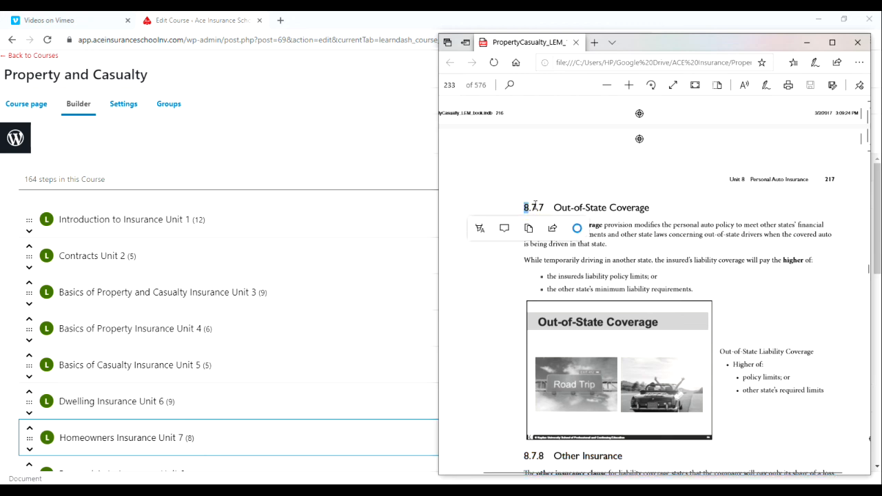
pyautogui.click(537, 204)
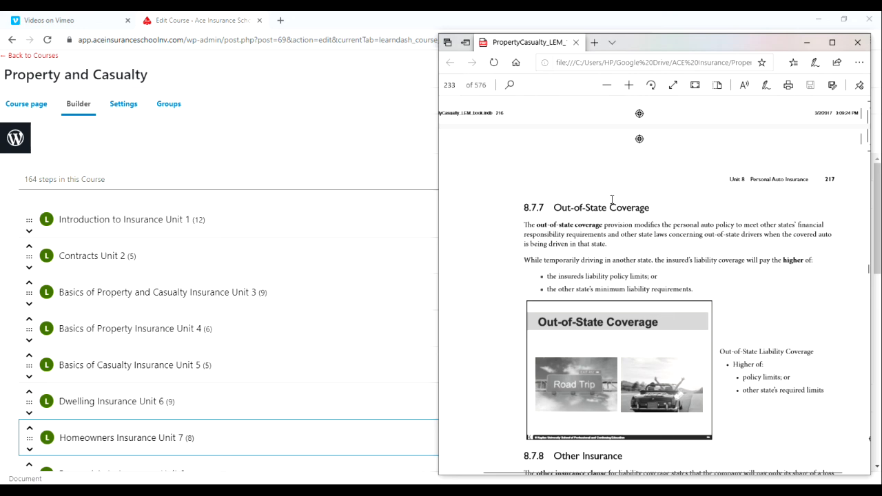
pyautogui.click(807, 47)
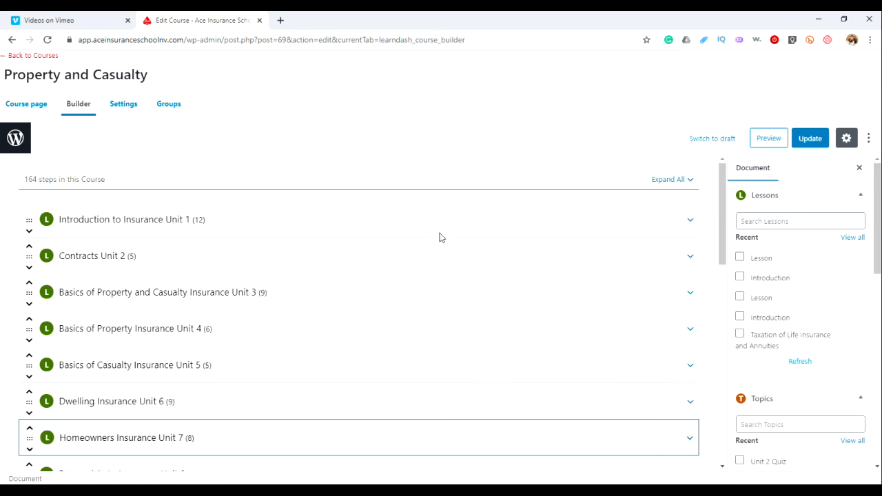
# Expand Personal Auto Insurance Unit 8 in the course builder to inspect its topics, then collapse it again
pyautogui.scroll(-3, 438, 234)
pyautogui.scroll(-1, 434, 238)
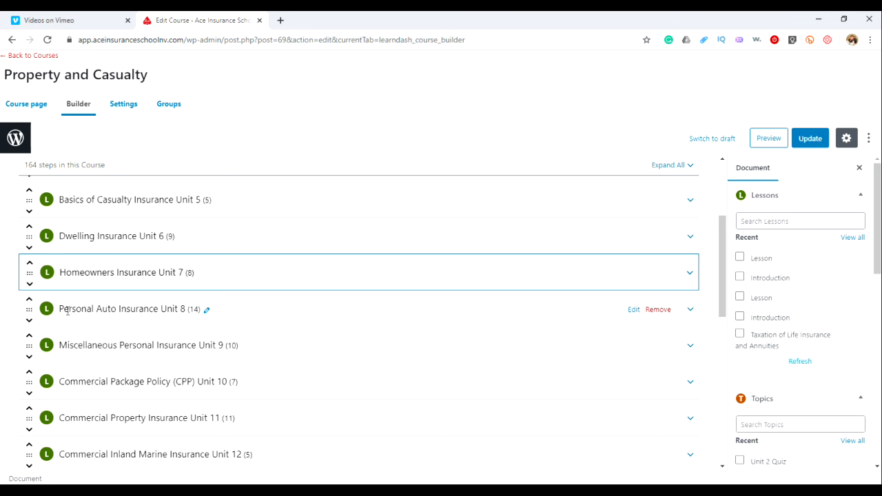
pyautogui.click(690, 309)
pyautogui.scroll(-1, 431, 309)
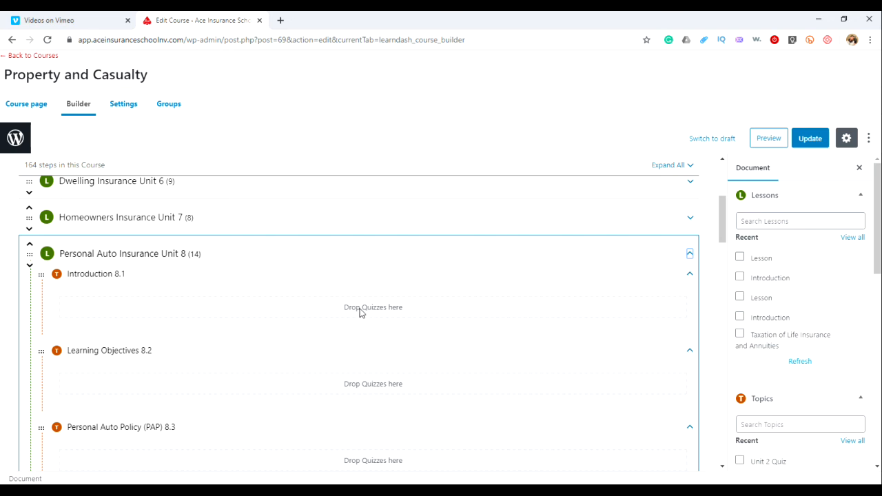
pyautogui.scroll(3, 359, 312)
pyautogui.scroll(-2, 482, 310)
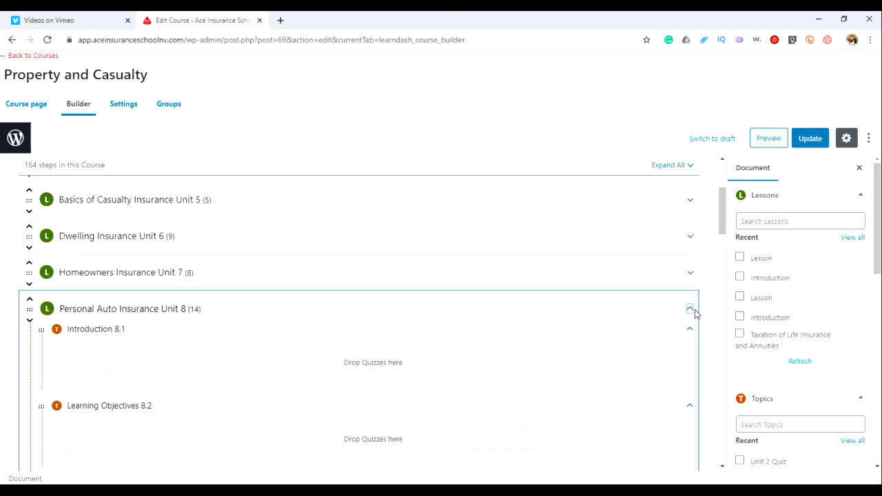
pyautogui.click(690, 310)
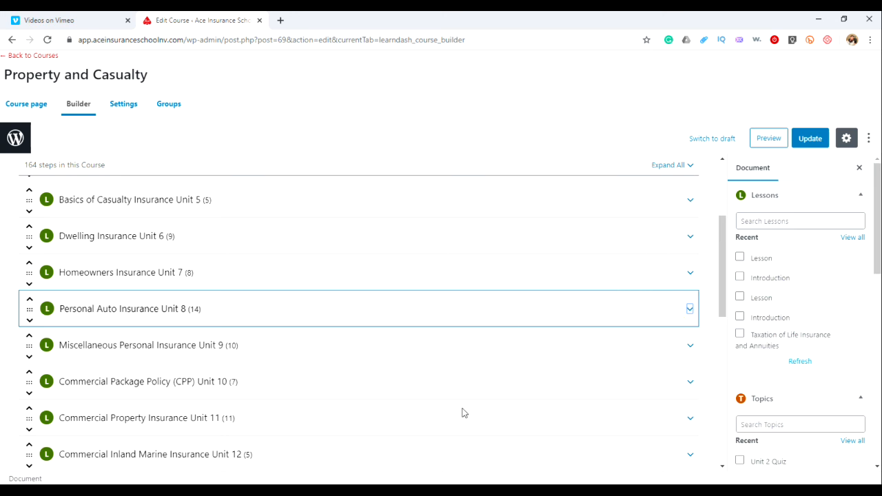
# Check the current page of the manual PDF and minimize it again
pyautogui.hotkey('alt', 'Tab')
pyautogui.scroll(-2, 491, 140)
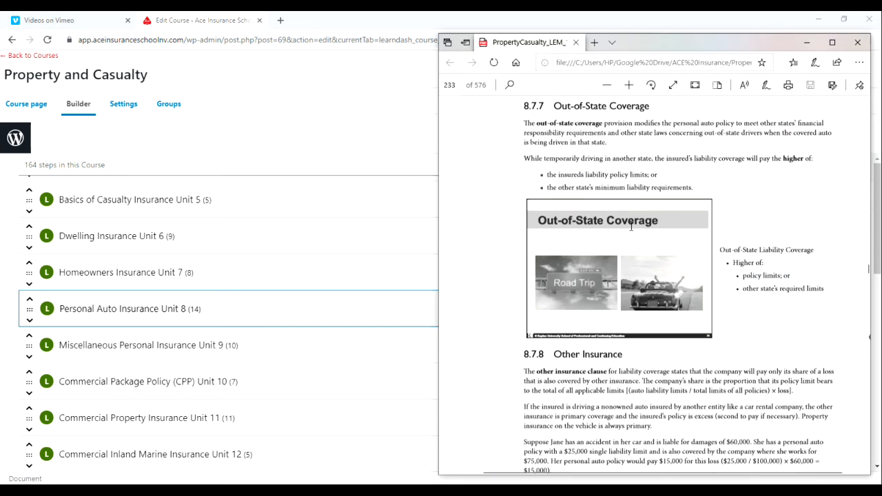
pyautogui.click(474, 84)
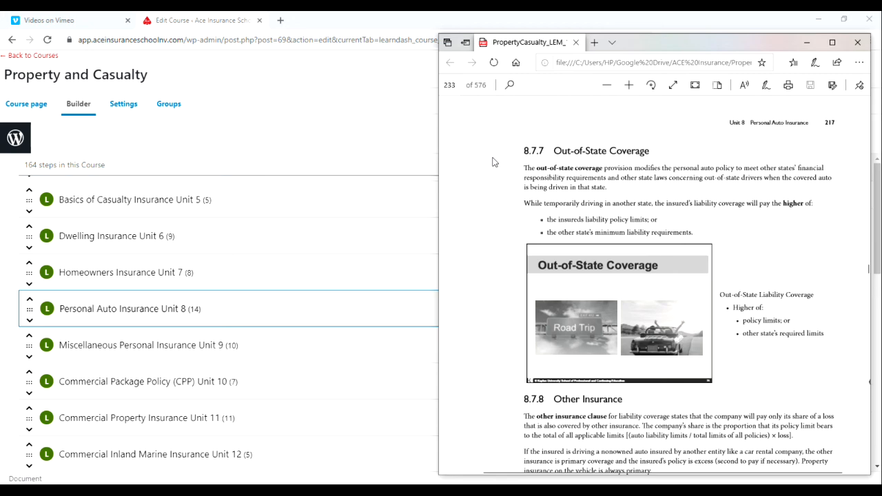
pyautogui.click(806, 43)
# Expand Introduction to Insurance Unit 1 and browse its topics and the other lessons in the course builder
pyautogui.scroll(3, 349, 248)
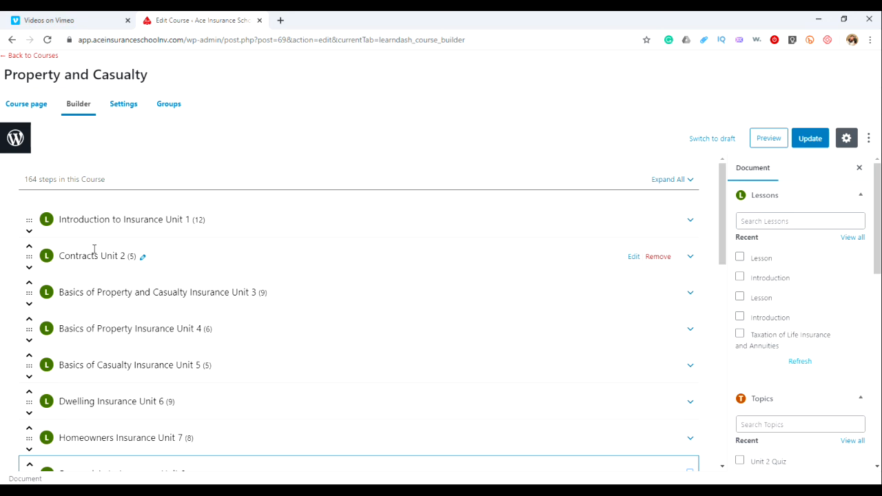
pyautogui.click(634, 221)
pyautogui.click(543, 101)
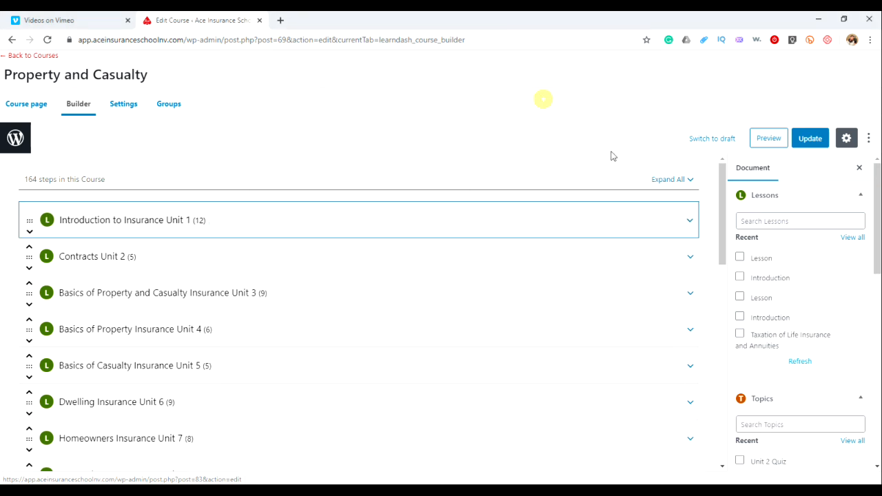
pyautogui.click(689, 220)
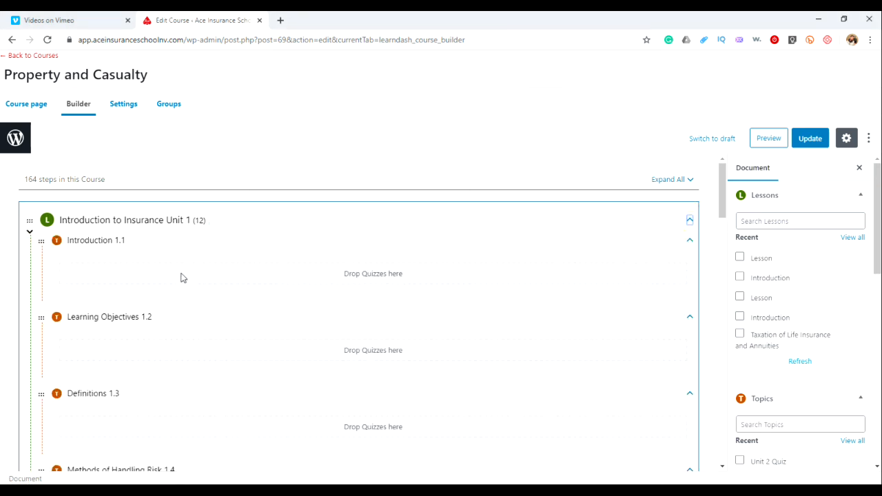
pyautogui.scroll(-5, 184, 268)
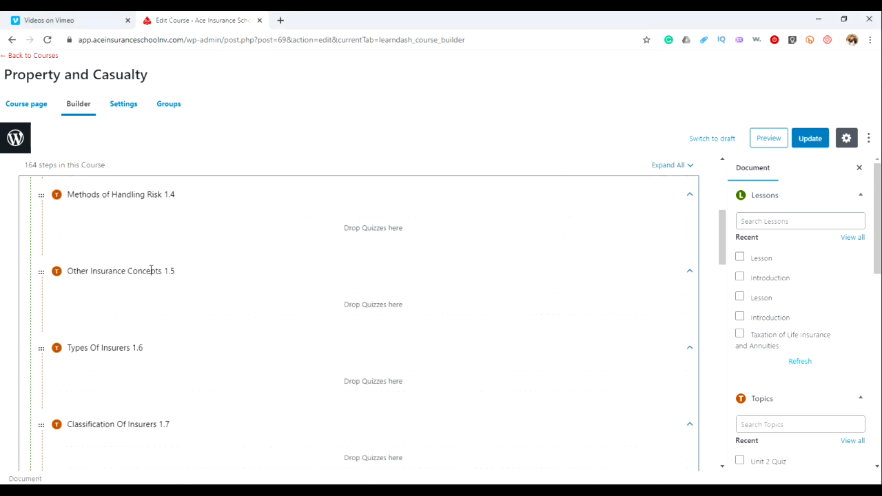
pyautogui.scroll(1, 442, 217)
pyautogui.scroll(-1, 448, 219)
pyautogui.click(668, 171)
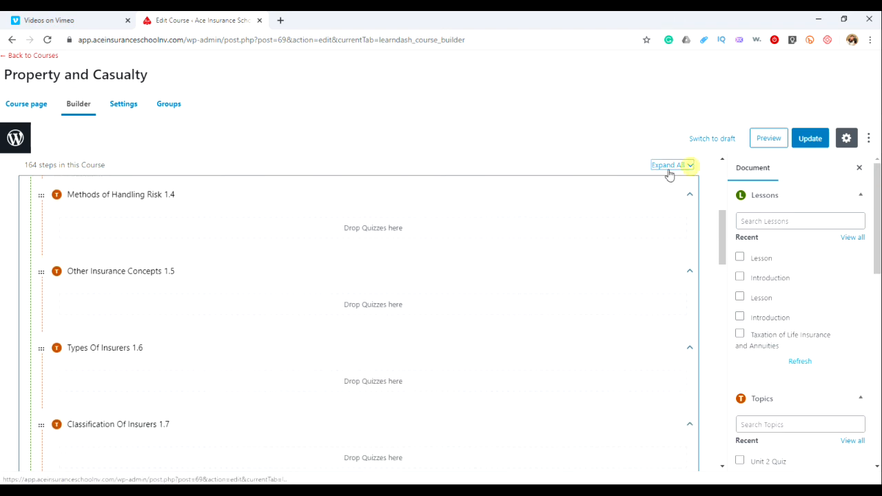
pyautogui.click(689, 167)
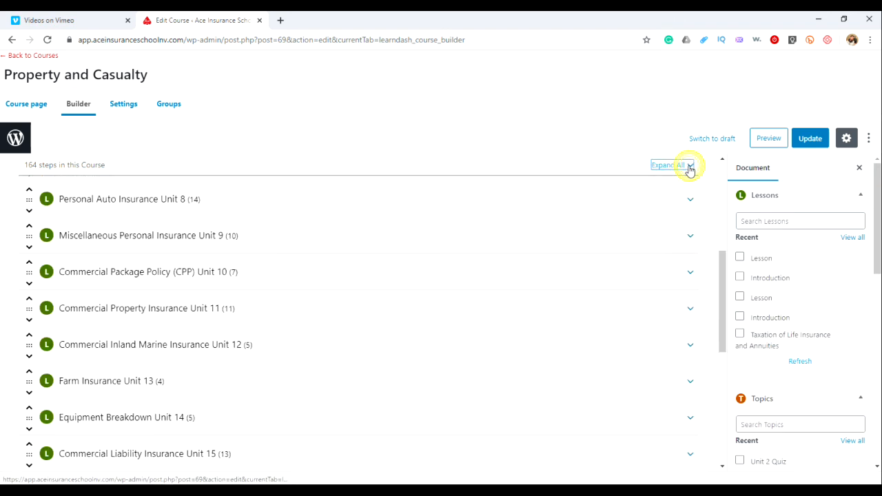
pyautogui.scroll(3, 264, 330)
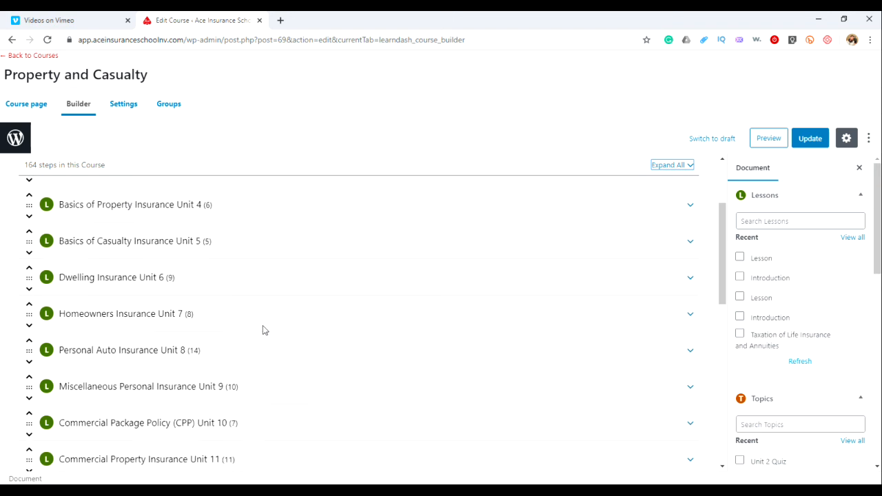
pyautogui.scroll(1, 263, 330)
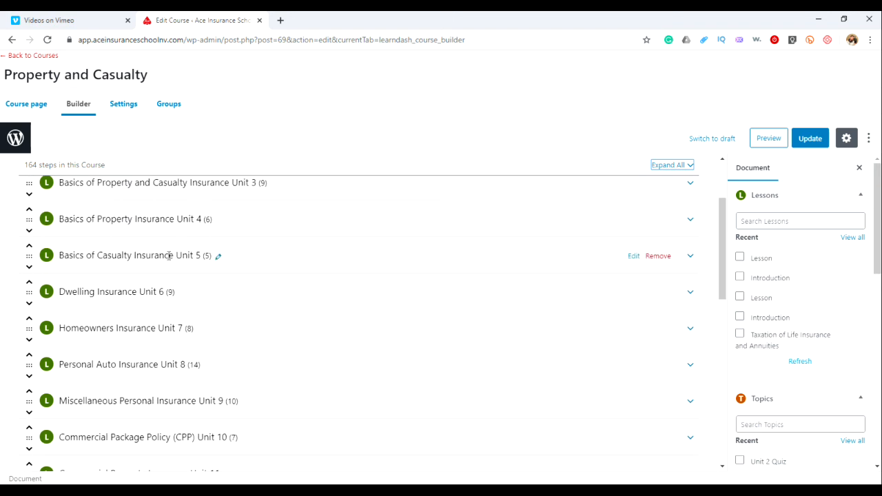
pyautogui.scroll(2, 200, 235)
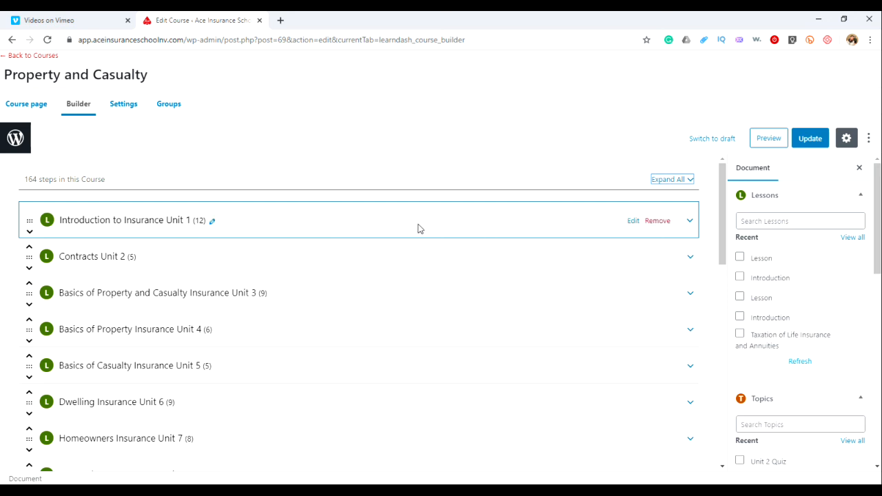
# Open the Introduction to Insurance Unit 1 lesson editor in a new tab and scroll through its page content
pyautogui.rightClick(634, 221)
pyautogui.click(671, 228)
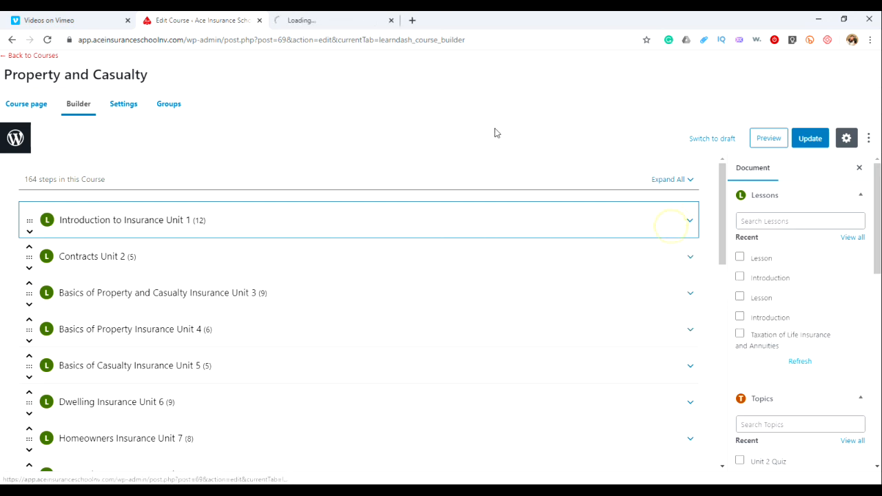
pyautogui.click(357, 27)
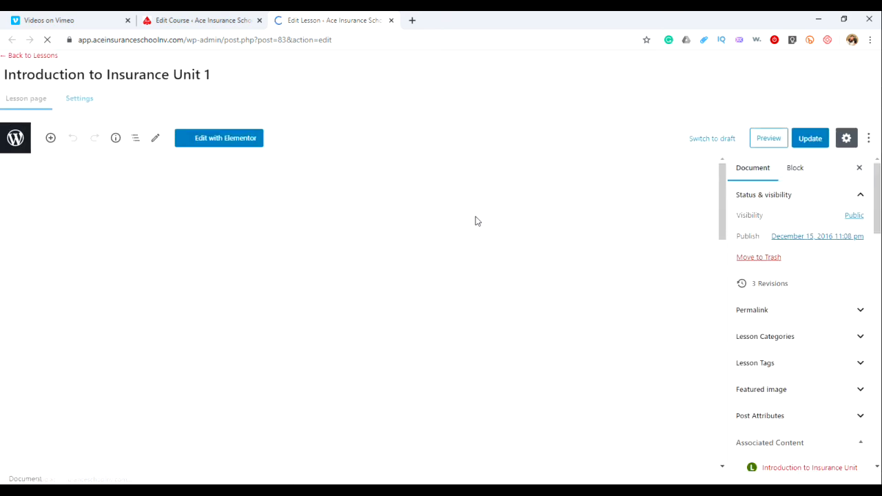
pyautogui.scroll(-1, 483, 248)
pyautogui.scroll(-2, 484, 251)
pyautogui.scroll(-3, 483, 251)
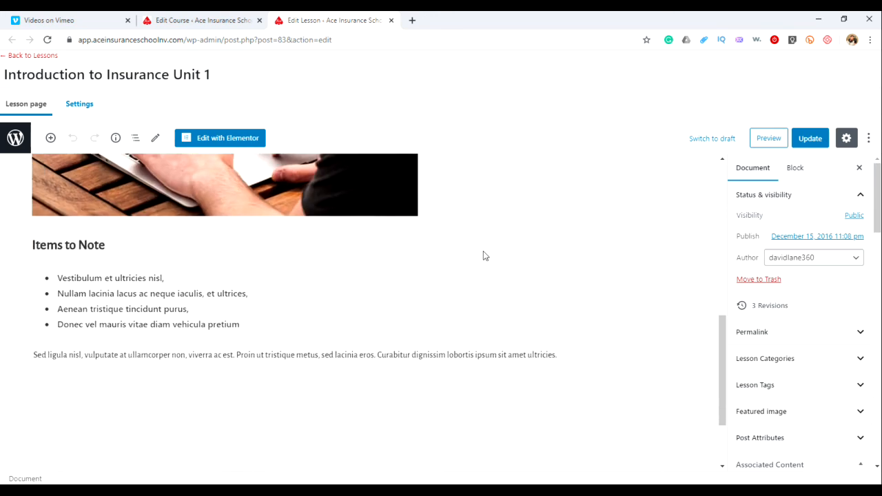
pyautogui.scroll(5, 483, 251)
pyautogui.scroll(-1, 484, 251)
pyautogui.scroll(1, 483, 251)
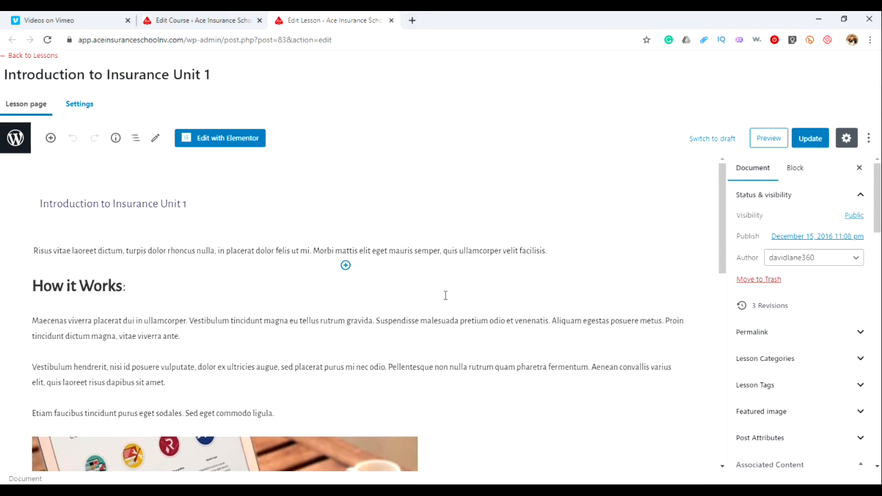
# Return to the course builder and expand Introduction to Insurance Unit 1 to list its topics and quizzes
pyautogui.click(391, 20)
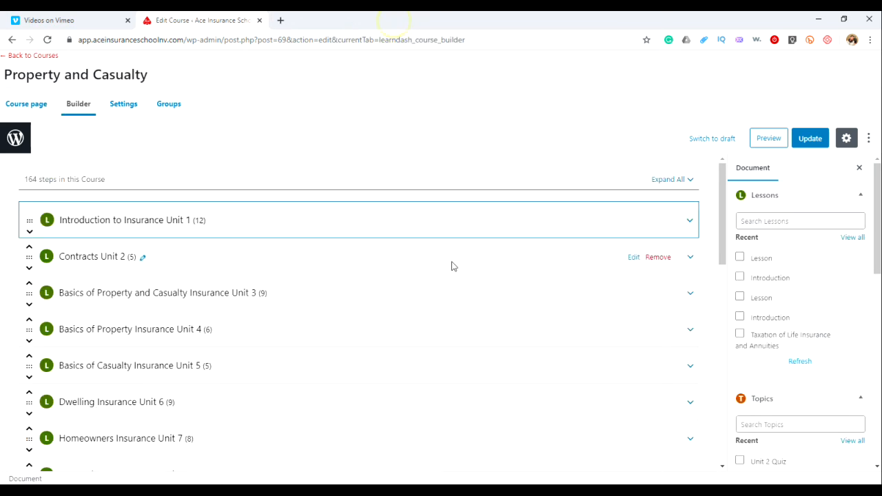
pyautogui.click(691, 222)
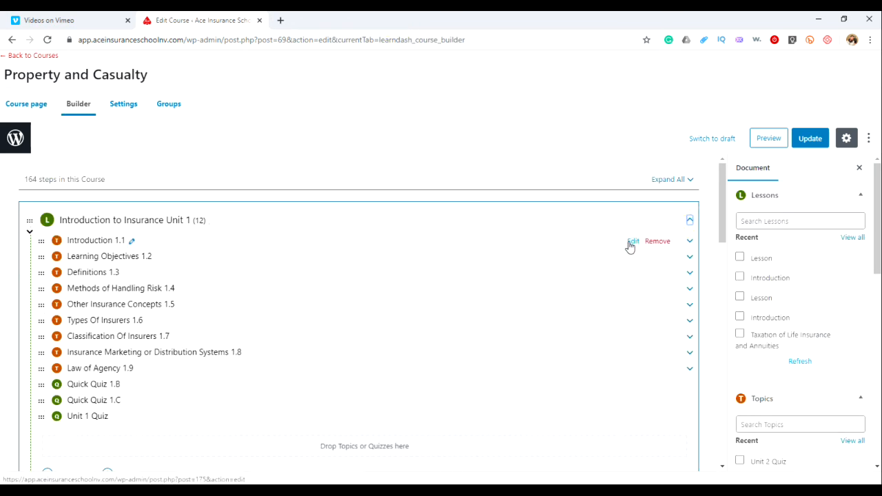
pyautogui.rightClick(629, 245)
pyautogui.click(180, 290)
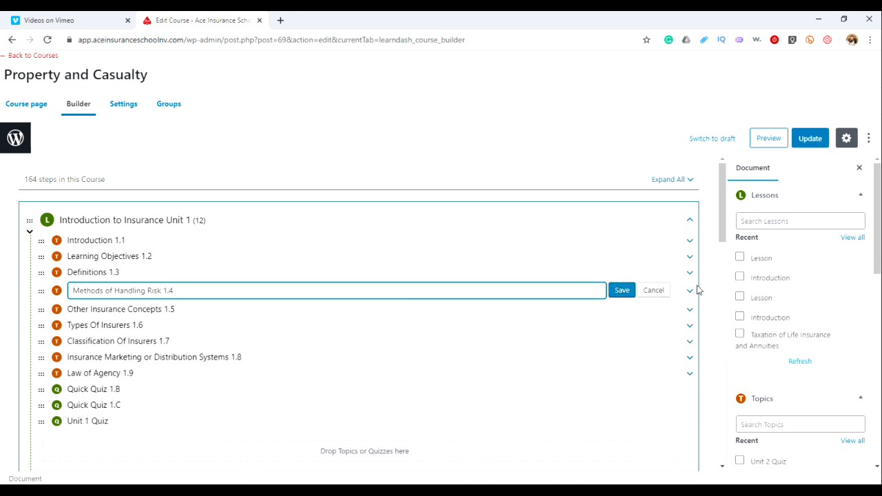
pyautogui.click(660, 293)
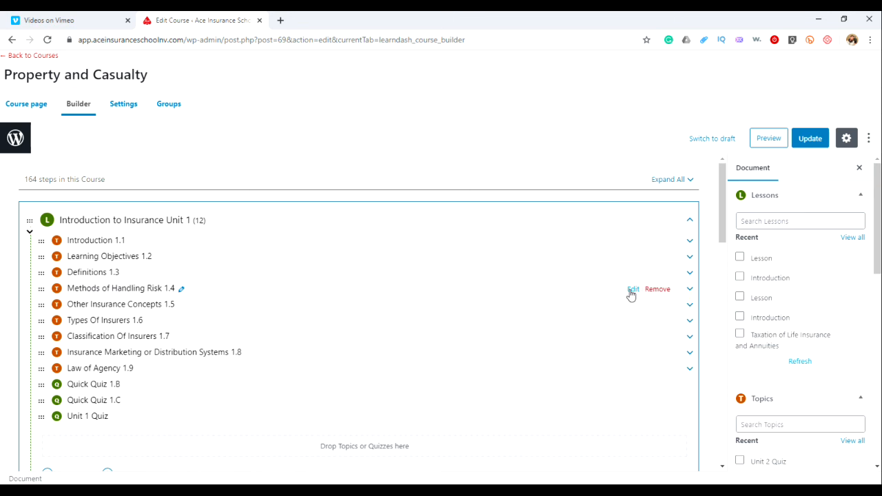
# Open the Methods of Handling Risk 1.4 topic editor in a new tab and scroll through its content
pyautogui.rightClick(630, 295)
pyautogui.click(668, 297)
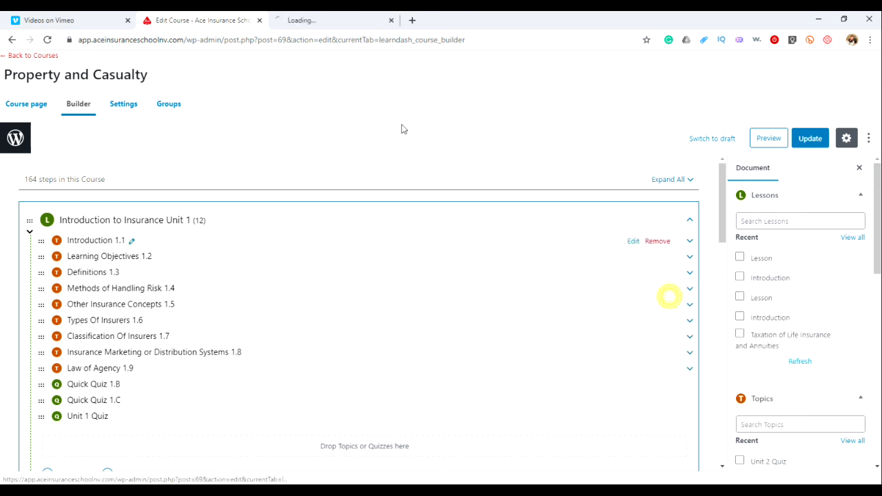
pyautogui.click(329, 21)
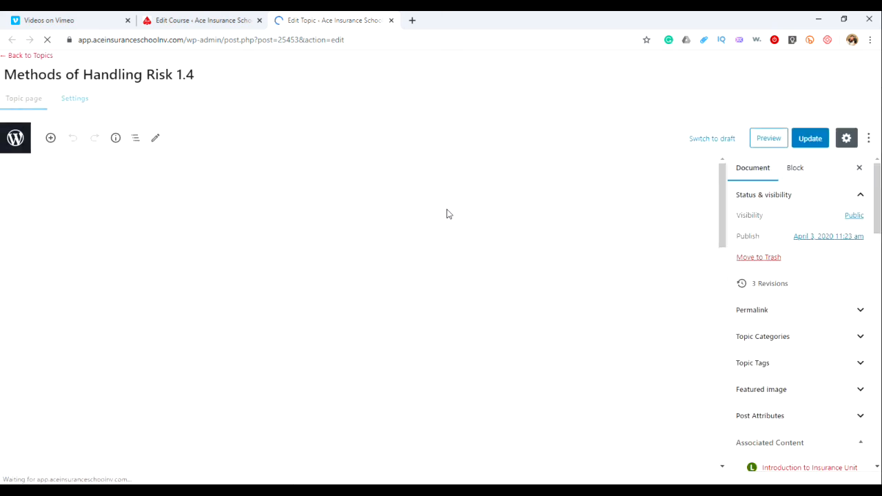
pyautogui.scroll(-4, 460, 252)
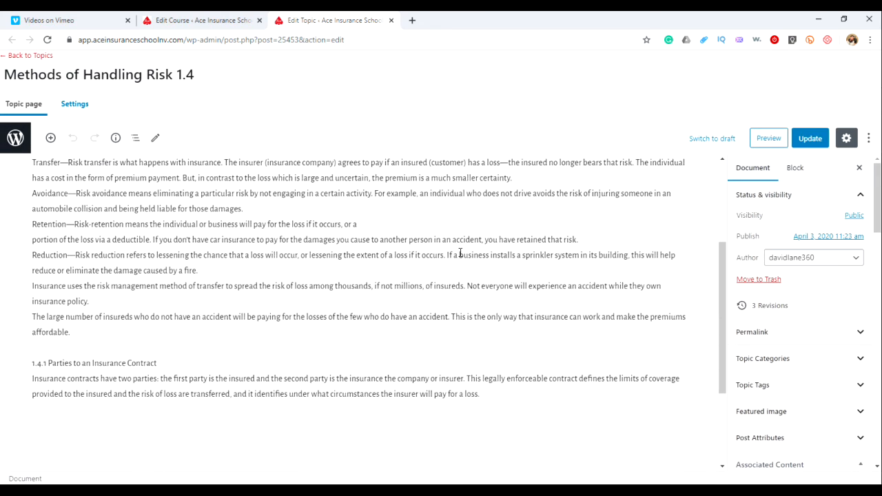
pyautogui.scroll(4, 461, 253)
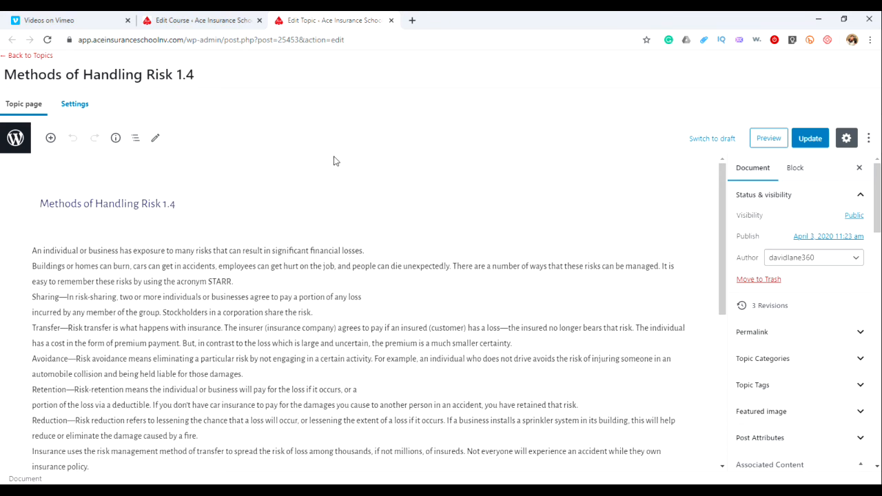
# Preview the Methods of Handling Risk 1.4 topic and scroll through the preview page and course sidebar
pyautogui.click(765, 138)
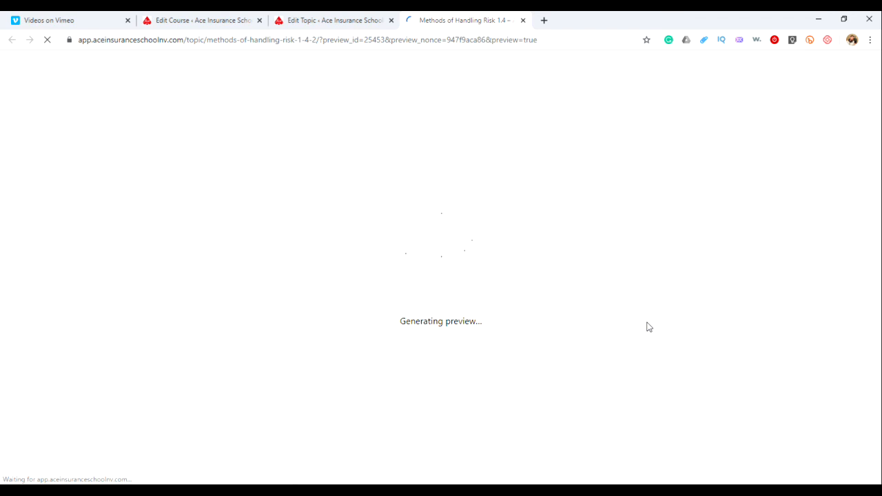
pyautogui.scroll(-3, 820, 319)
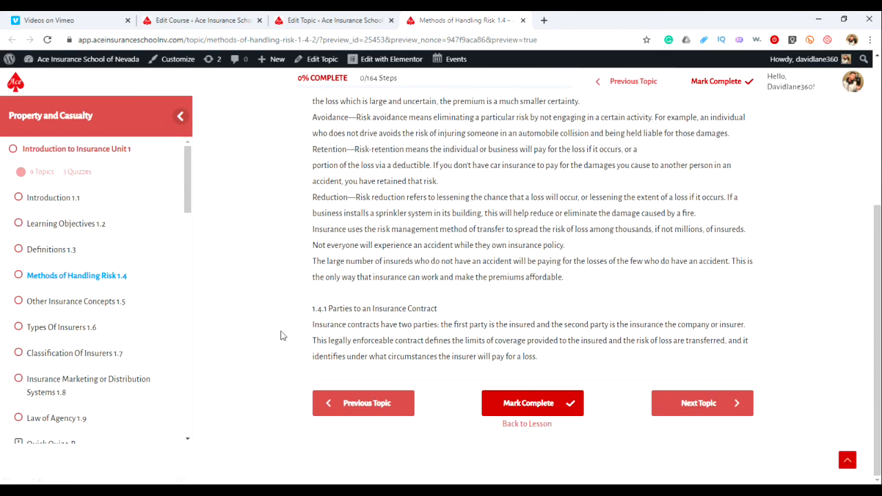
pyautogui.scroll(-4, 88, 228)
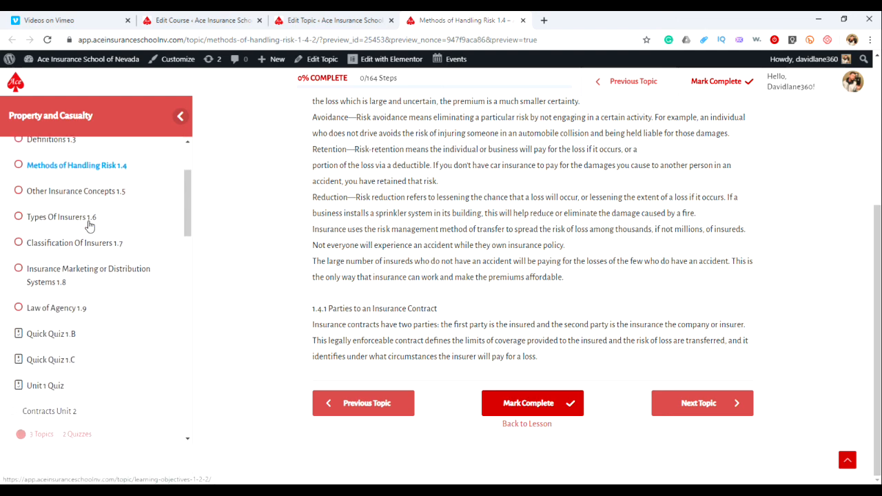
pyautogui.scroll(-6, 91, 237)
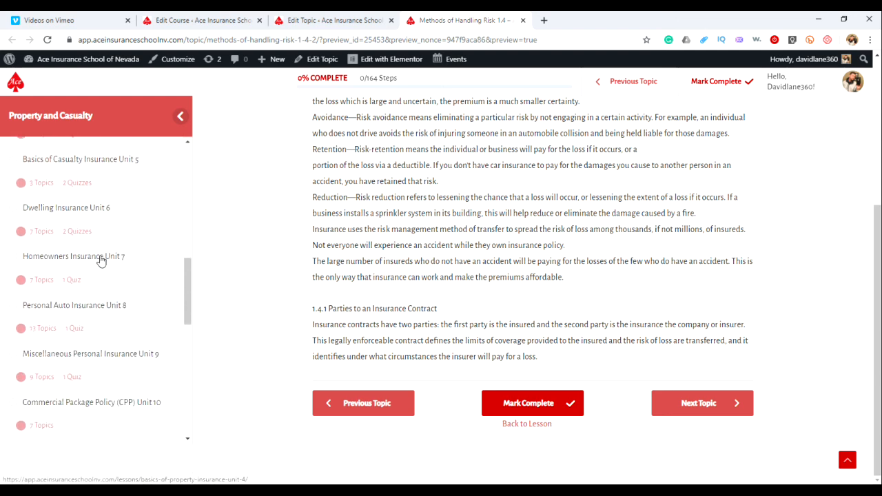
pyautogui.scroll(-5, 99, 258)
pyautogui.scroll(7, 99, 258)
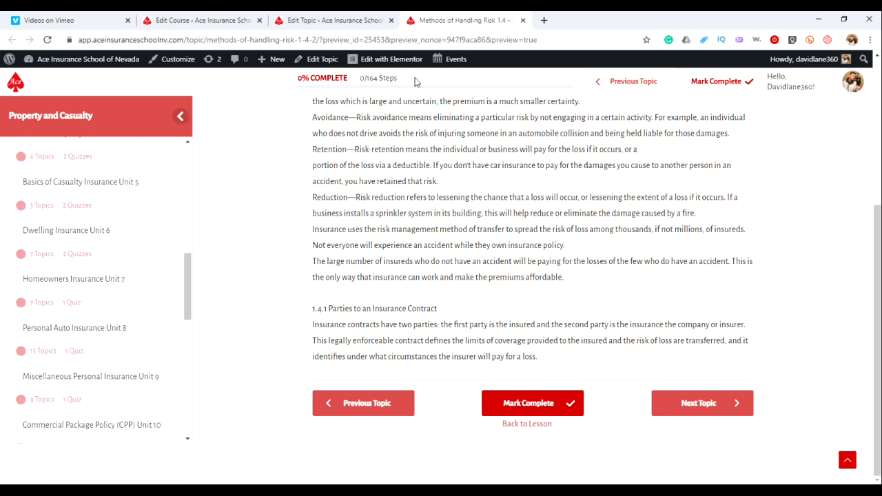
# Close the preview and topic editor tabs, then expand and collapse all lessons in the course builder
pyautogui.click(523, 20)
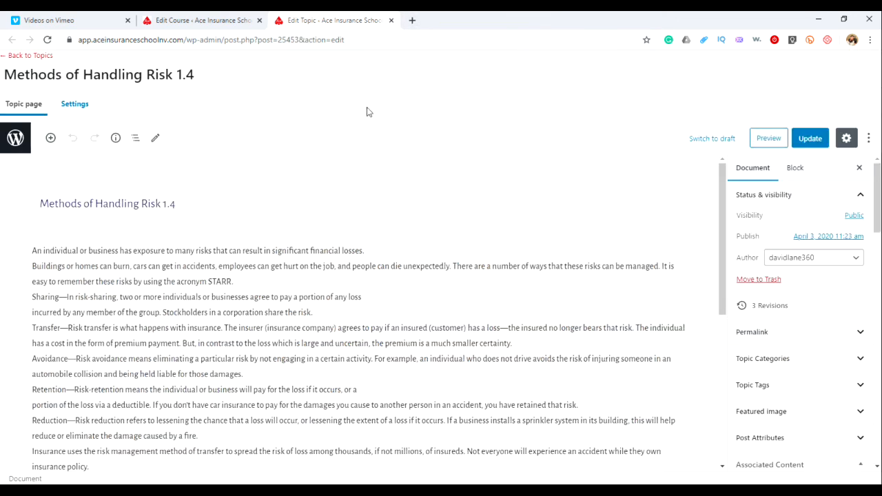
pyautogui.click(391, 20)
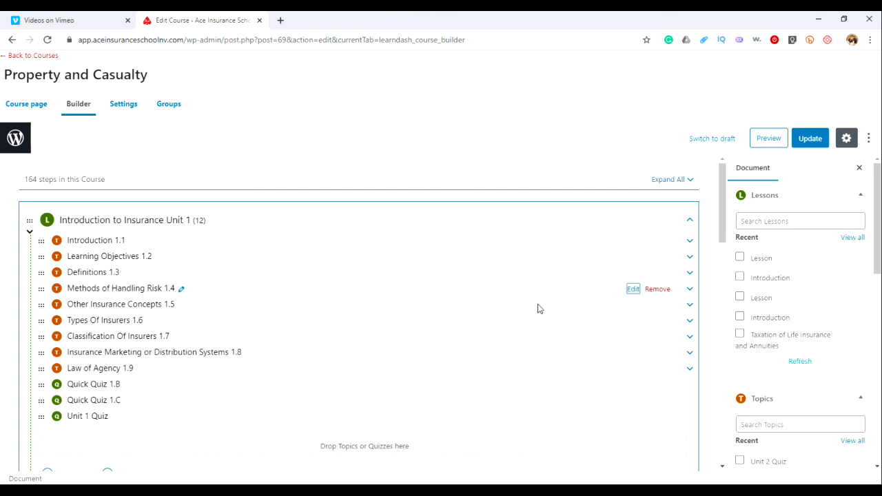
pyautogui.click(691, 182)
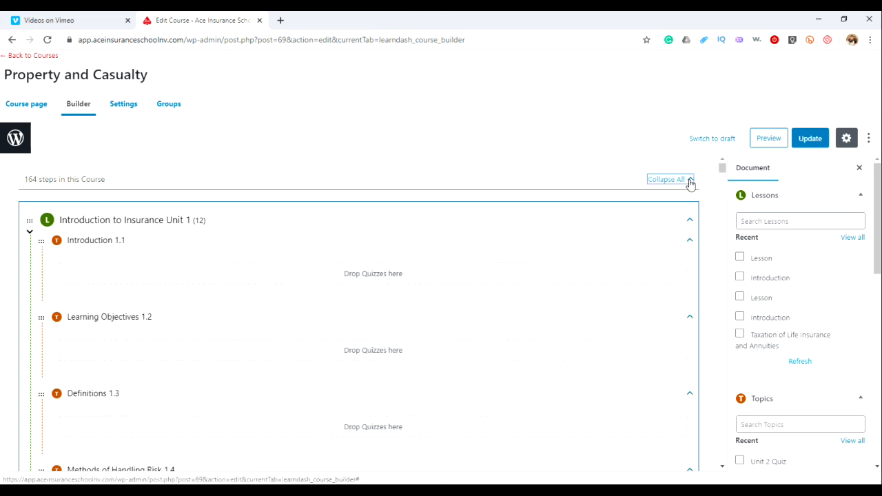
pyautogui.click(688, 182)
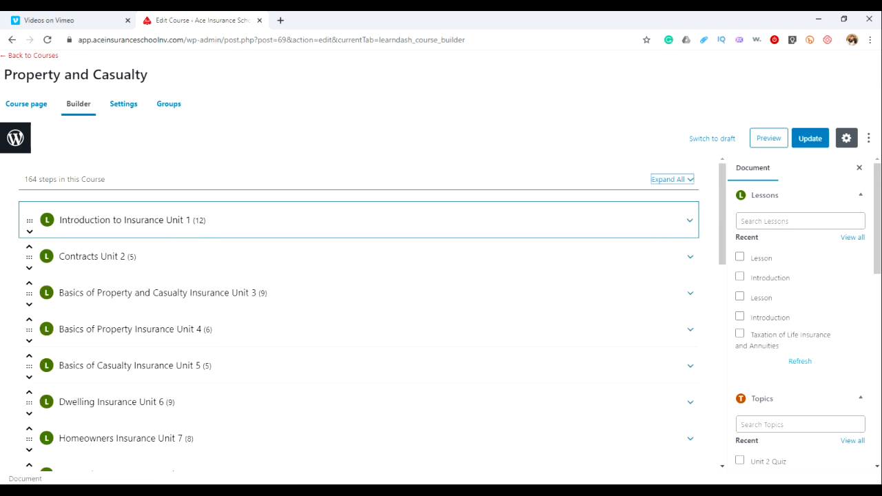
# Check the manual PDF's Out-of-State Coverage page and minimize the PDF again
pyautogui.hotkey('alt', 'Tab')
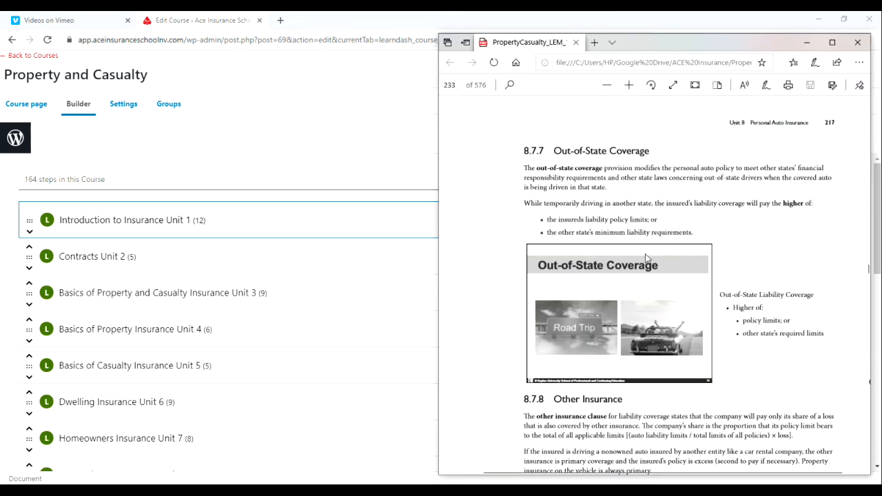
pyautogui.scroll(5, 645, 253)
pyautogui.scroll(-2, 646, 258)
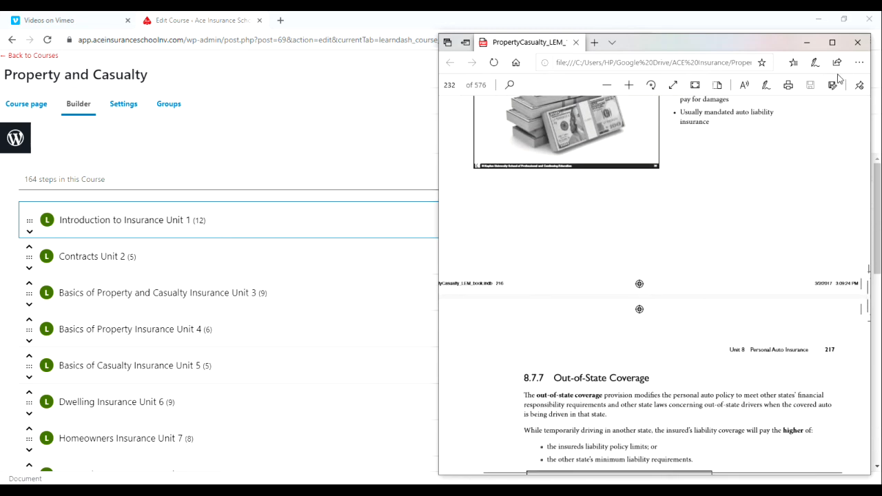
pyautogui.moveTo(523, 378); pyautogui.dragTo(651, 378)
pyautogui.click(687, 234)
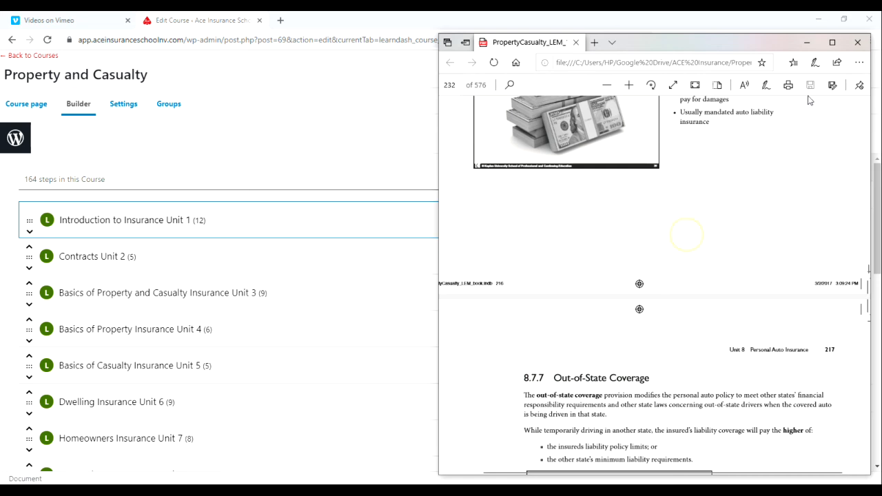
pyautogui.click(808, 42)
# Scroll down the course builder and expand Personal Auto Insurance Unit 8 to list its topics
pyautogui.scroll(-2, 420, 295)
pyautogui.scroll(-2, 413, 300)
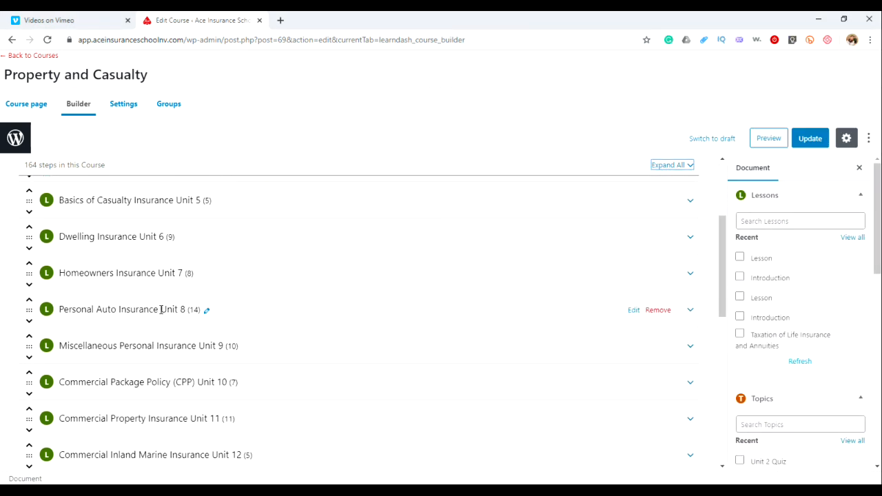
pyautogui.click(690, 310)
pyautogui.scroll(-2, 572, 306)
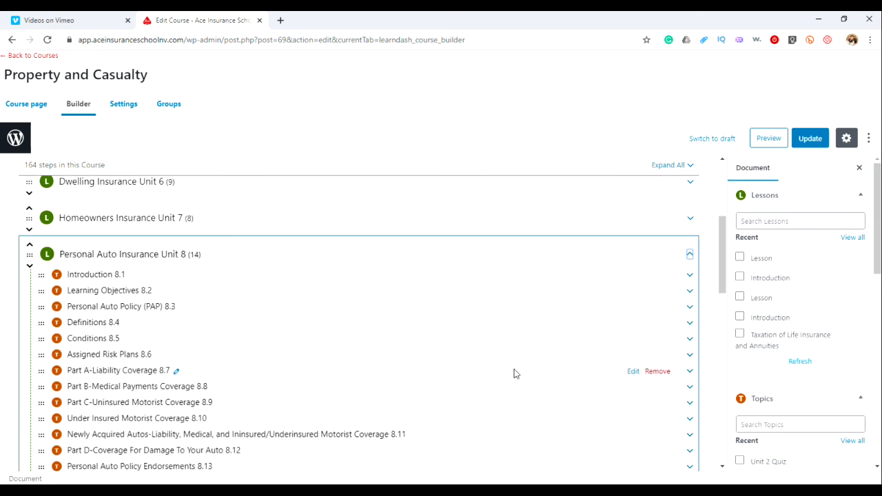
# Open the Part A-Liability Coverage 8.7 topic editor in a new tab and scroll through its content
pyautogui.rightClick(635, 370)
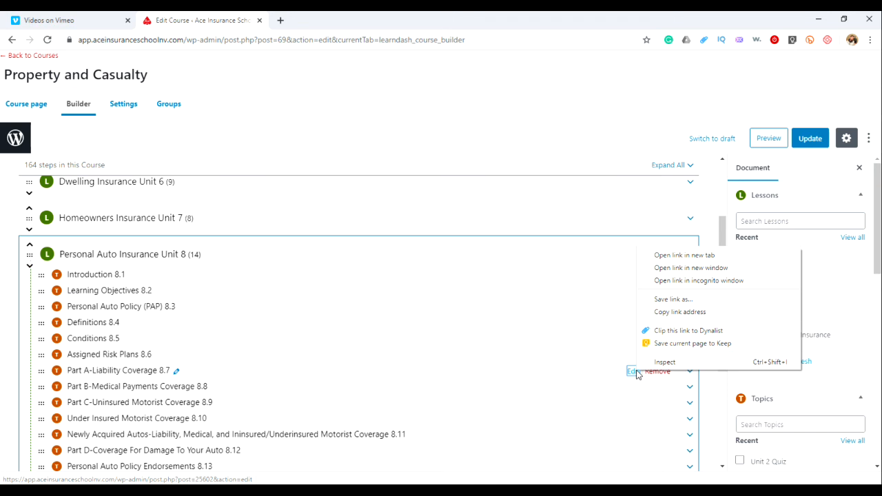
pyautogui.click(664, 256)
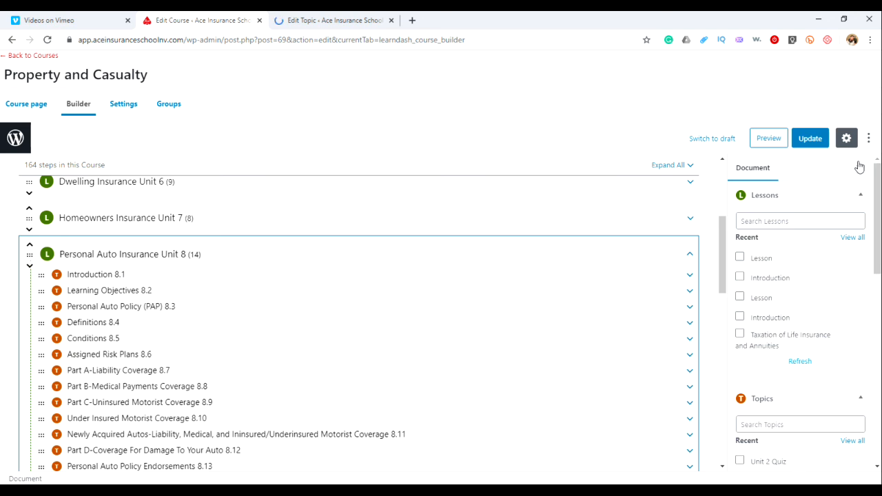
pyautogui.click(314, 20)
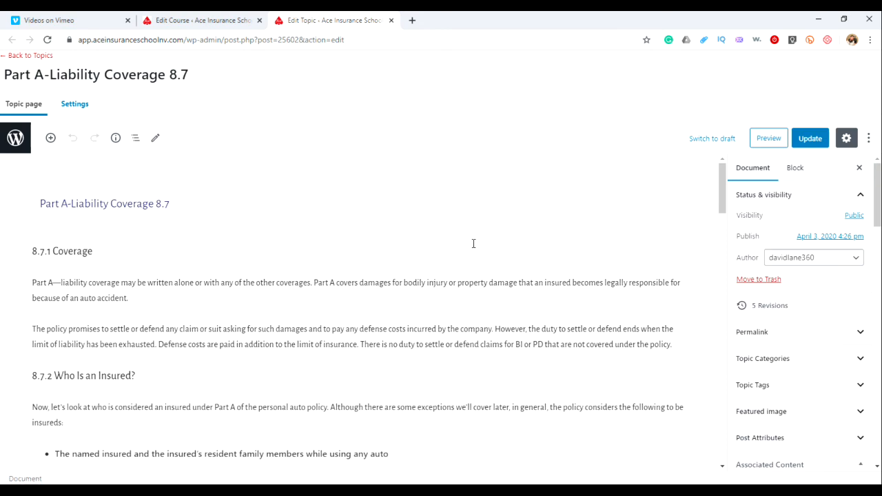
pyautogui.scroll(-10, 474, 244)
pyautogui.scroll(-10, 473, 244)
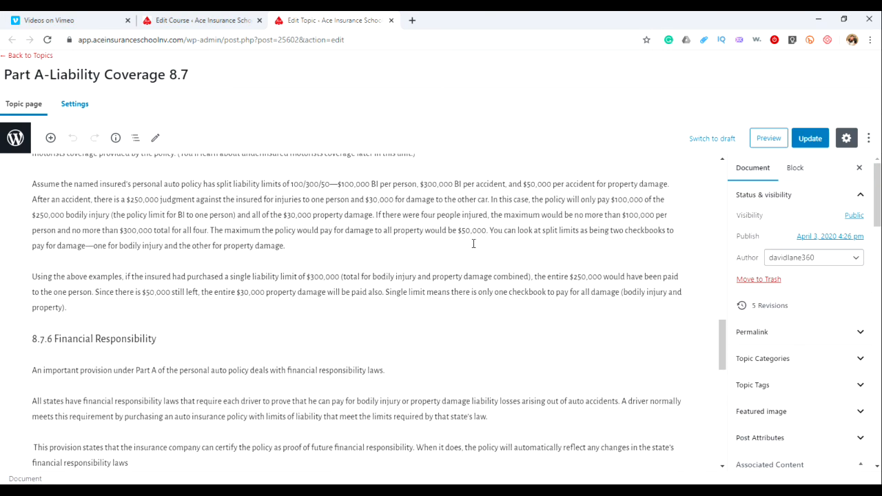
pyautogui.scroll(-10, 474, 243)
pyautogui.scroll(-1, 473, 243)
pyautogui.scroll(1, 473, 243)
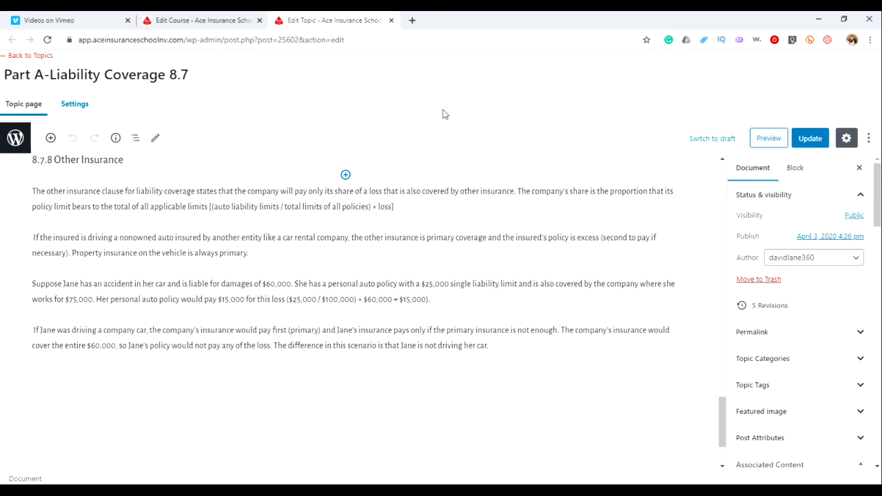
# Place the browser window beside the manual PDF and scroll through the manual's Unit 8 pages
pyautogui.click(843, 20)
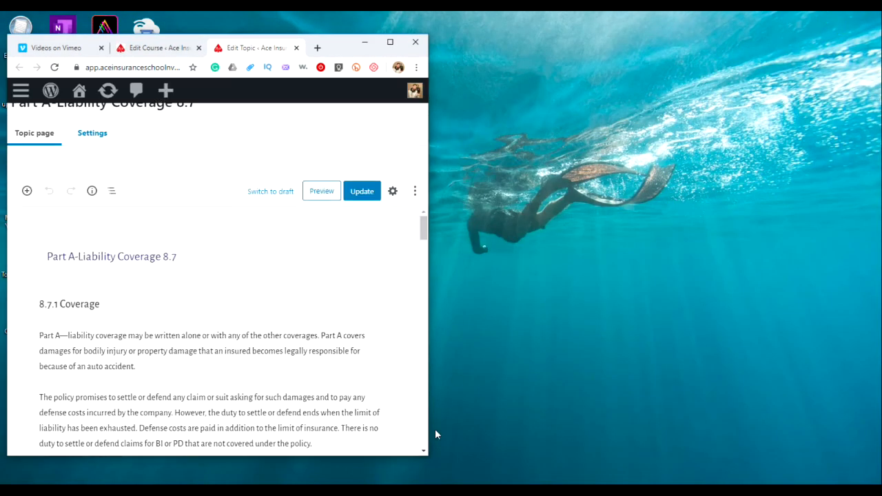
pyautogui.hotkey('alt', 'Tab')
pyautogui.scroll(-6, 678, 270)
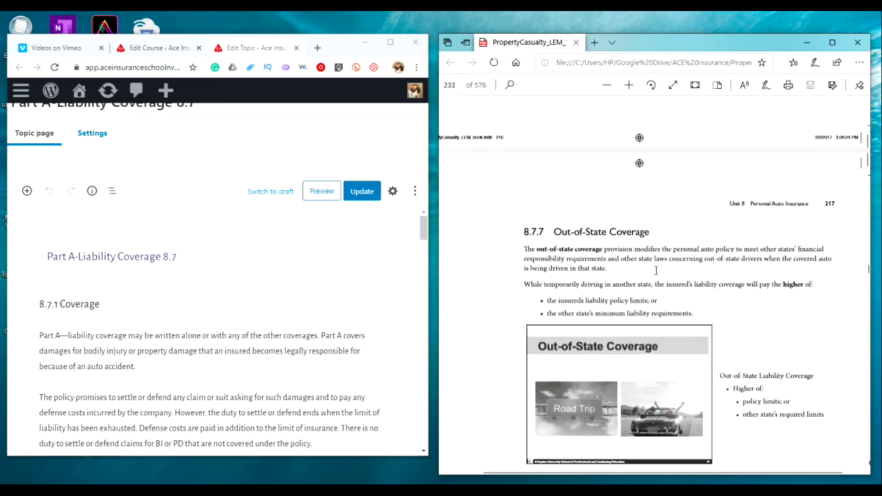
pyautogui.scroll(-8, 678, 271)
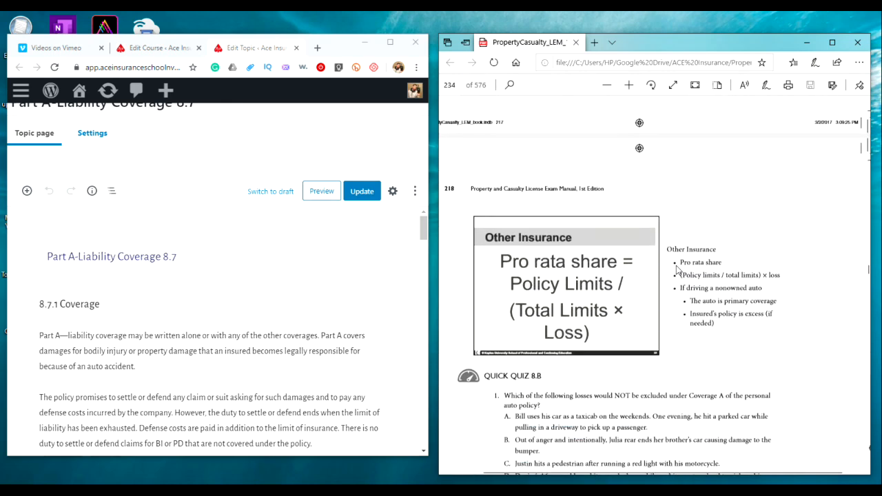
pyautogui.scroll(-10, 678, 270)
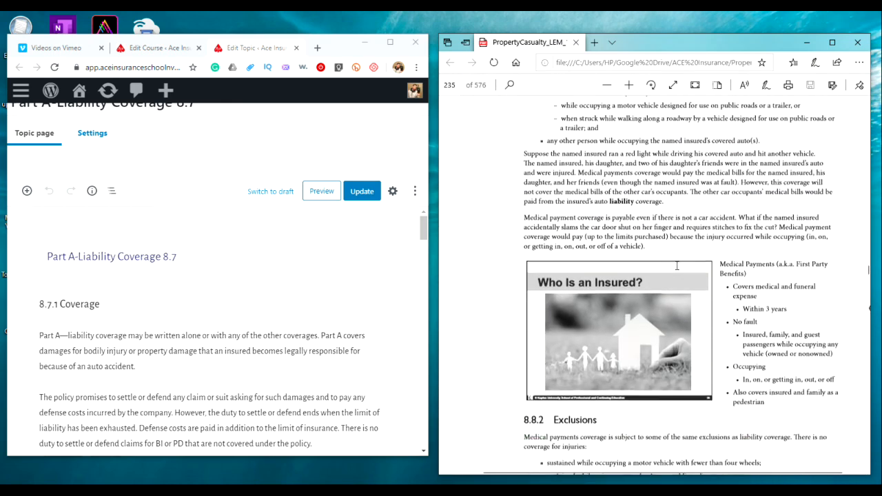
pyautogui.scroll(-10, 678, 266)
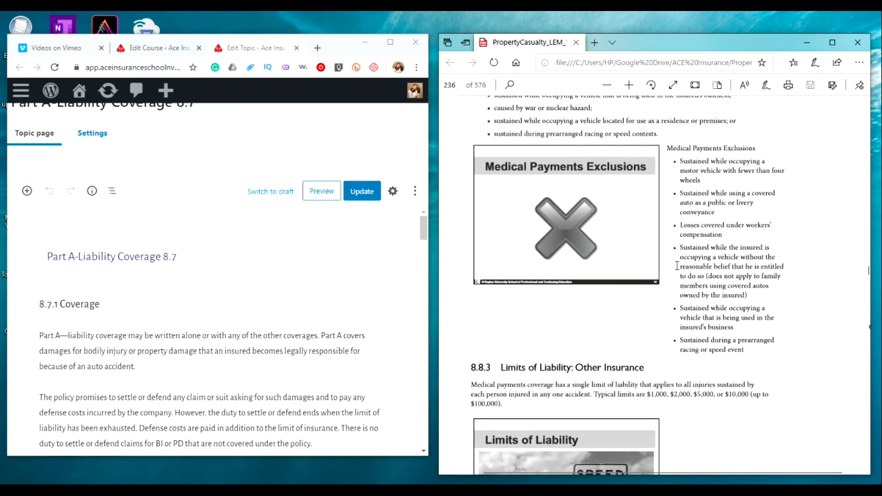
pyautogui.scroll(-1, 677, 266)
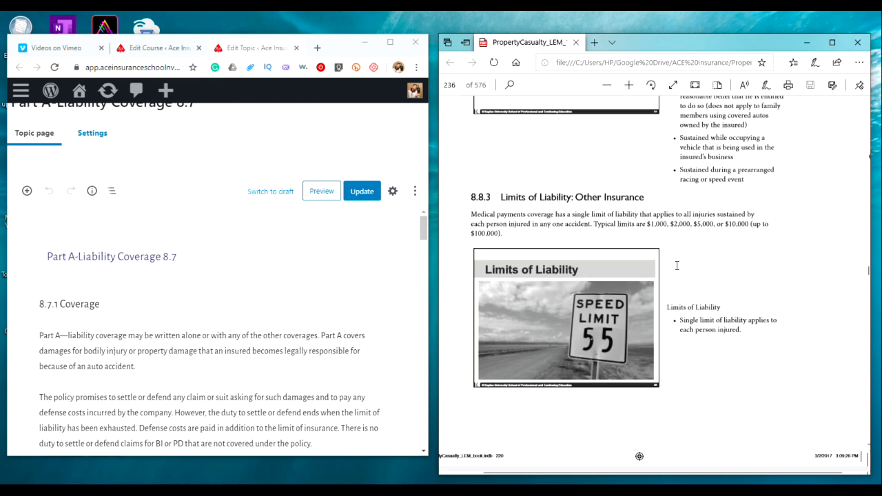
pyautogui.scroll(10, 677, 266)
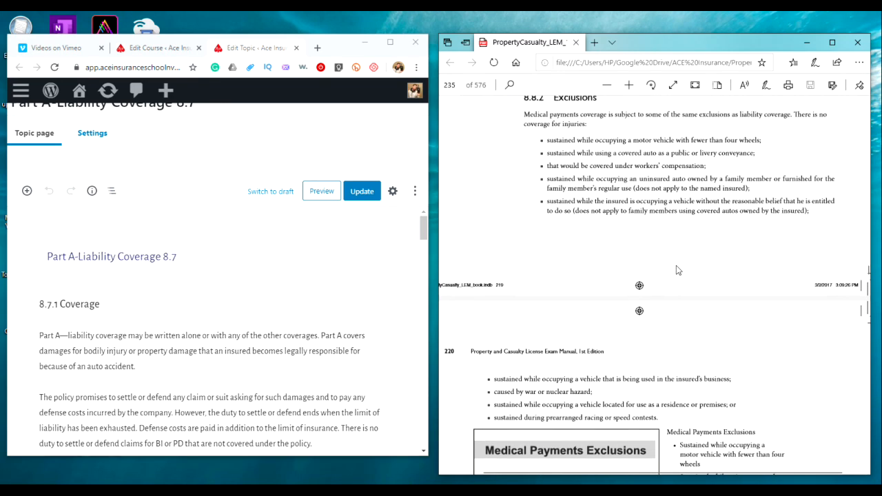
# Compare the topic's 8.7.8 Other Insurance section with the matching section in the manual
pyautogui.scroll(-20, 284, 287)
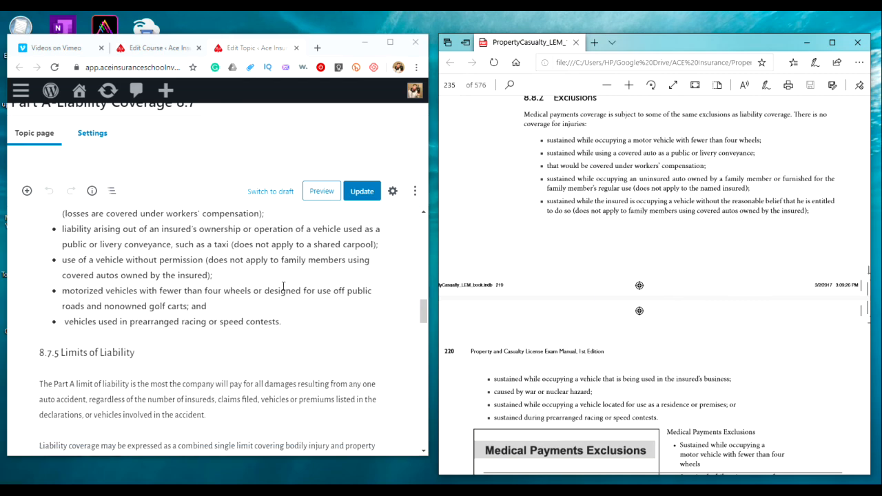
pyautogui.scroll(-8, 282, 286)
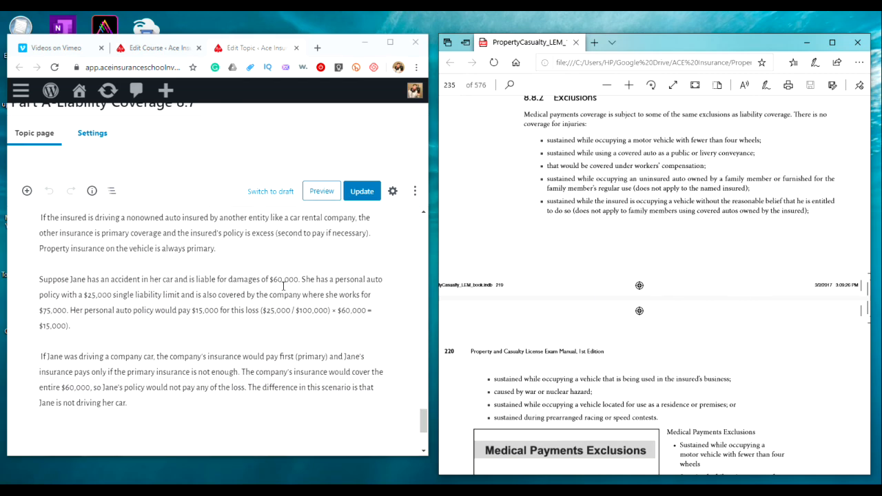
pyautogui.scroll(2, 282, 286)
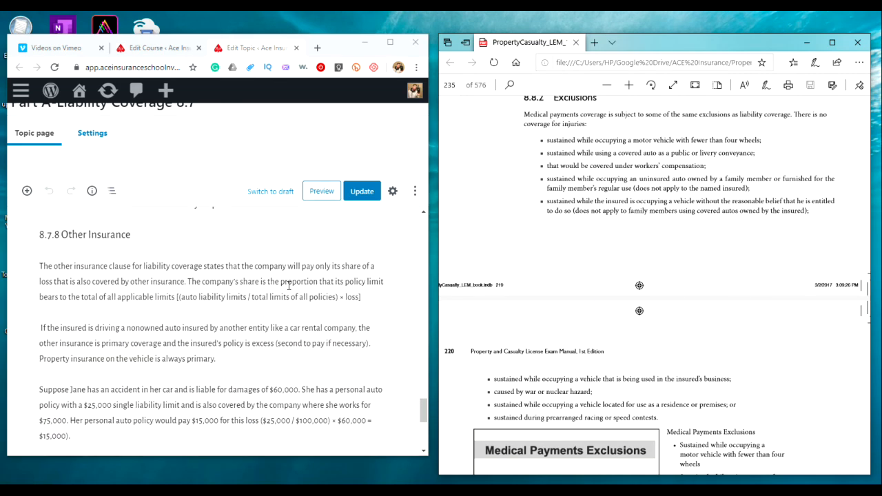
pyautogui.scroll(-8, 638, 277)
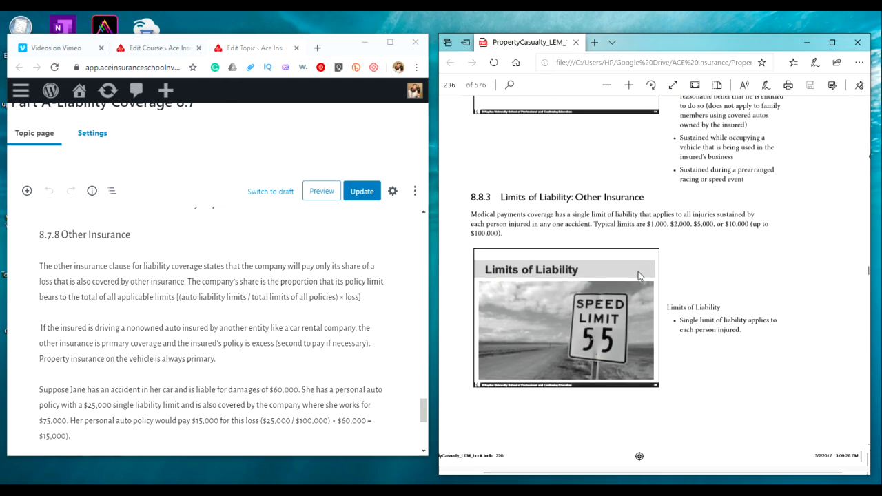
pyautogui.scroll(10, 638, 276)
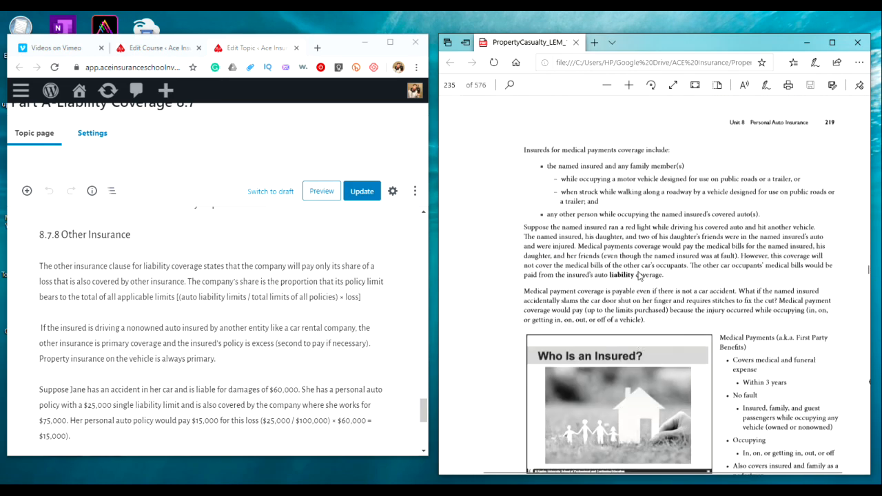
pyautogui.scroll(10, 638, 276)
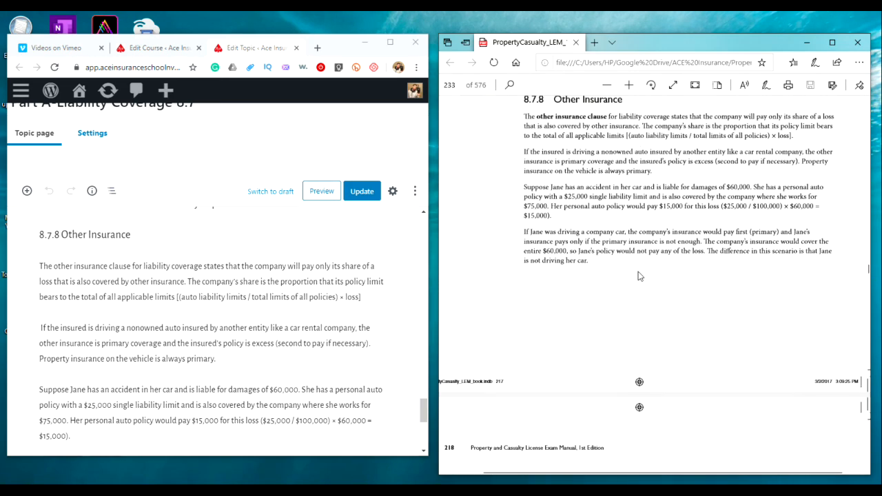
# Scroll through the manual and the topic editor to check the end of the 8.7.8 Other Insurance section
pyautogui.scroll(1, 638, 273)
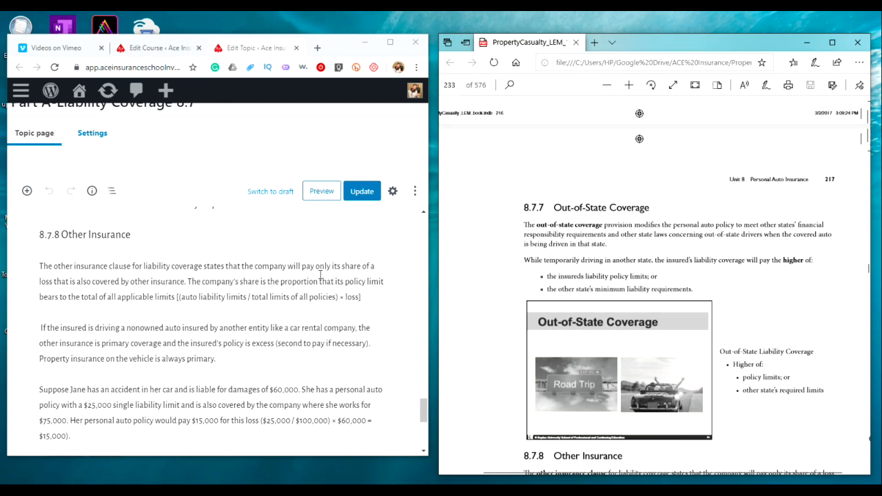
pyautogui.scroll(5, 620, 273)
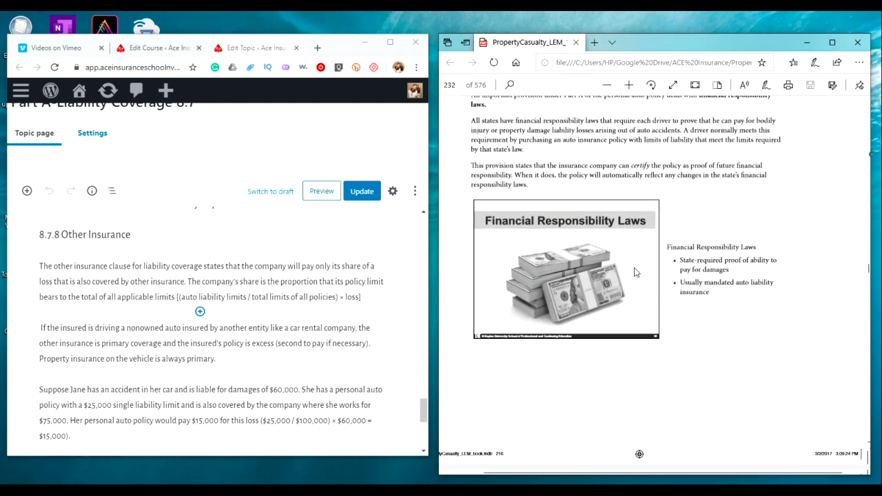
pyautogui.scroll(3, 635, 273)
pyautogui.scroll(-15, 635, 272)
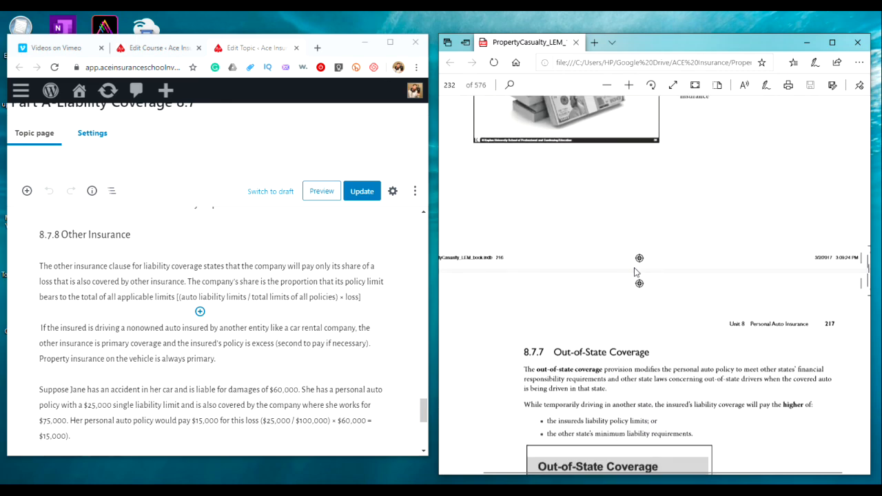
pyautogui.scroll(4, 635, 273)
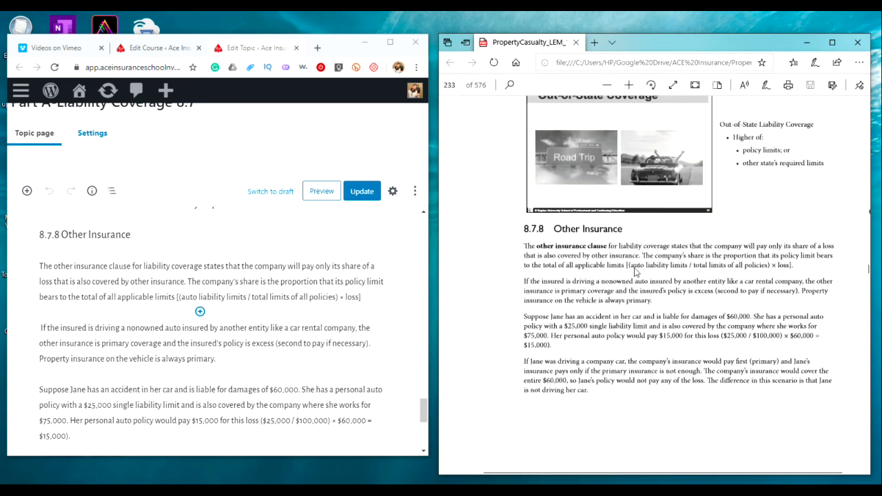
pyautogui.scroll(-3, 269, 273)
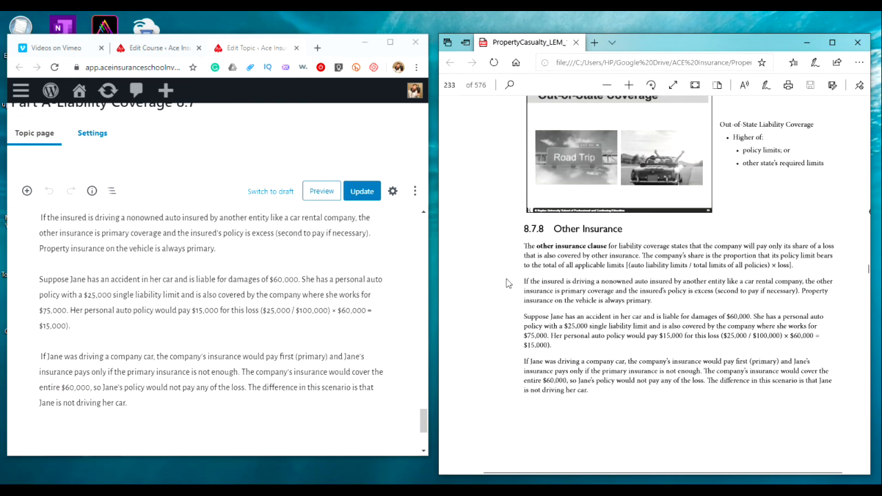
pyautogui.scroll(-2, 600, 308)
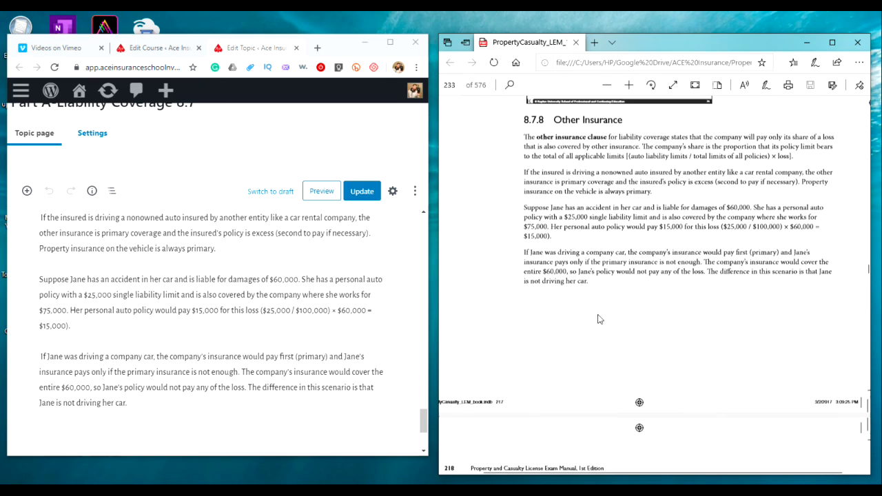
# Copy the manual's 8.8.1 Coverage: Who Is an Insured? heading and paragraph and paste them as plain text in a new block at the topic's end
pyautogui.click(594, 276)
pyautogui.scroll(-10, 574, 275)
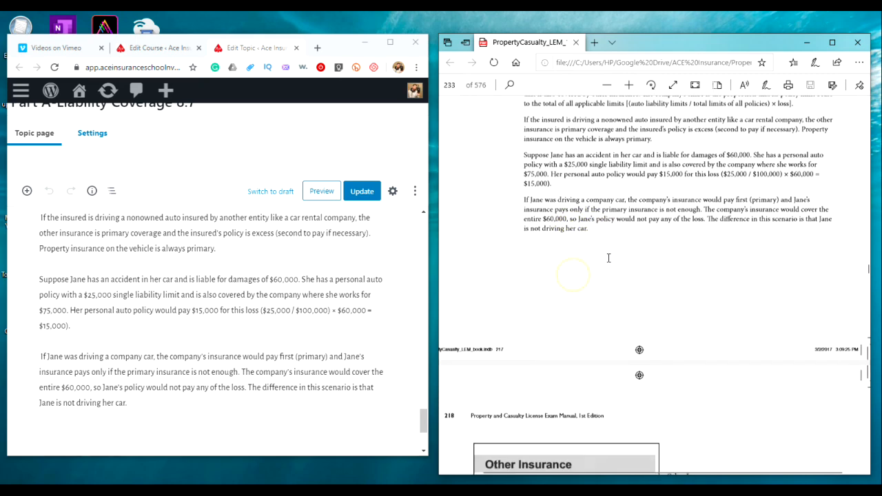
pyautogui.scroll(-5, 609, 259)
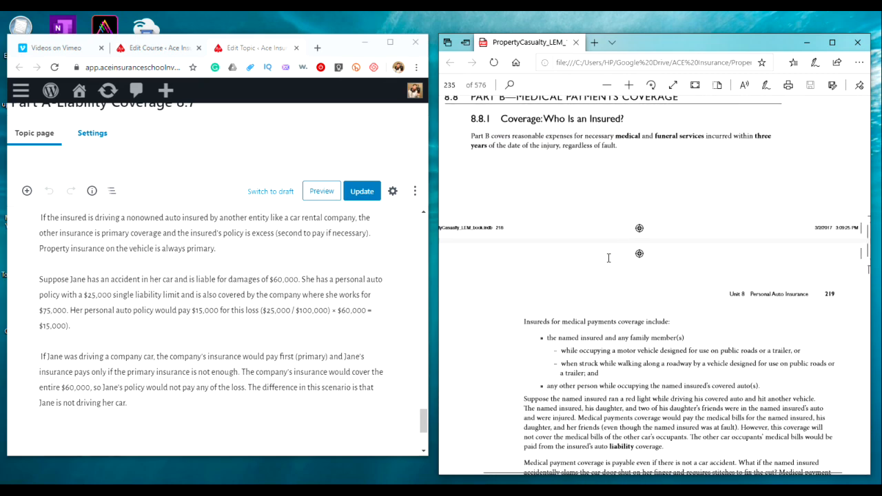
pyautogui.scroll(3, 609, 262)
pyautogui.scroll(-1, 609, 262)
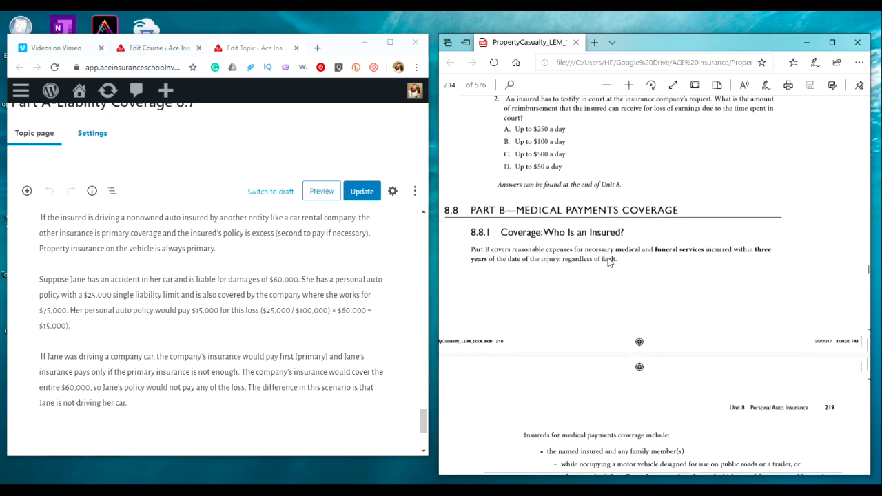
pyautogui.moveTo(618, 260); pyautogui.dragTo(471, 231)
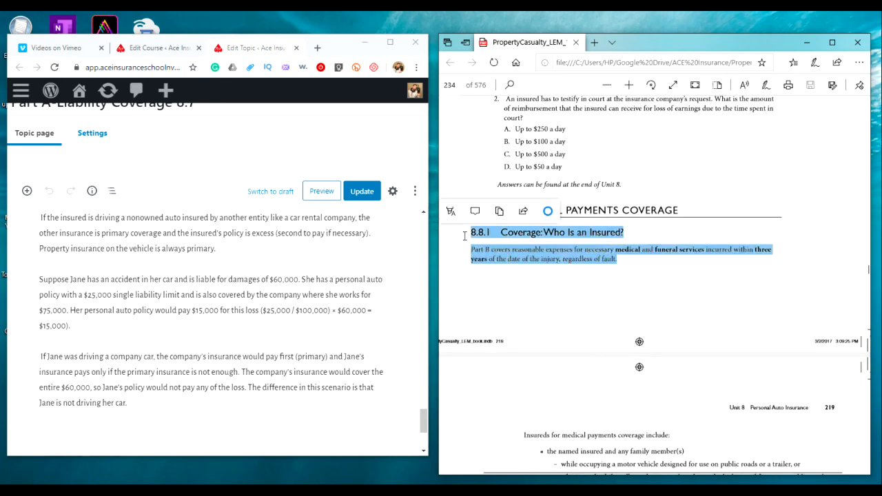
pyautogui.rightClick(539, 250)
pyautogui.click(573, 352)
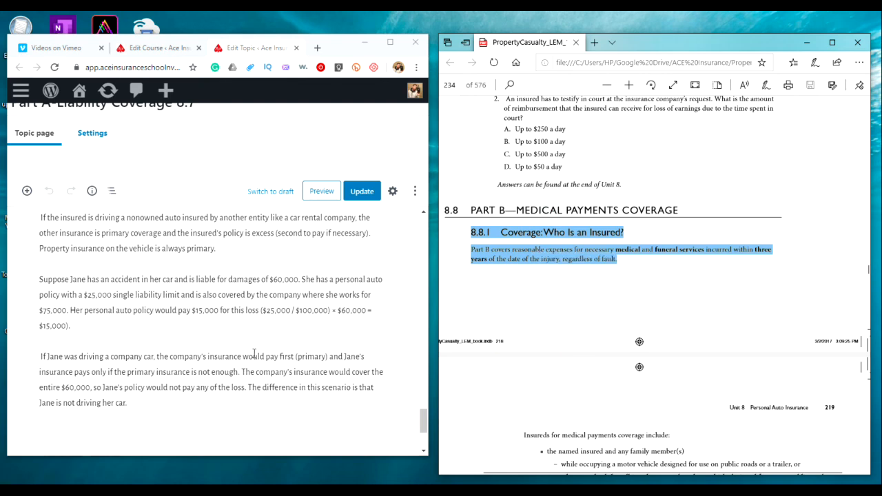
pyautogui.click(135, 402)
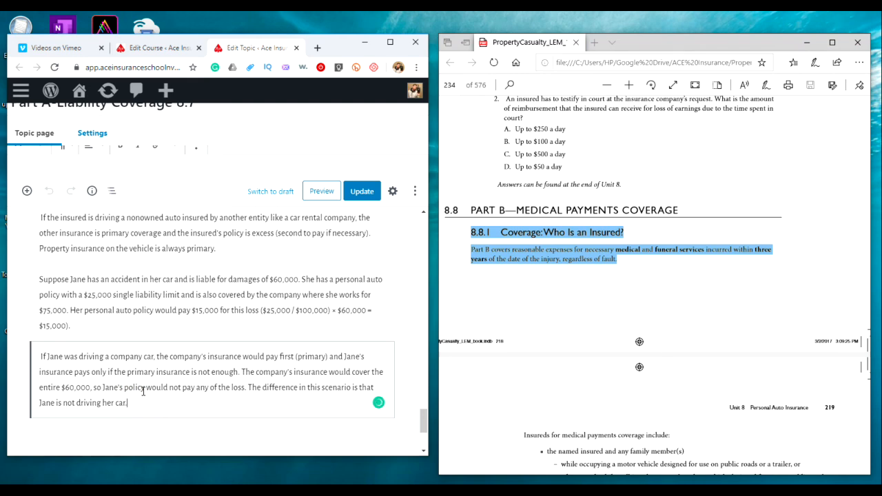
pyautogui.press('Return')
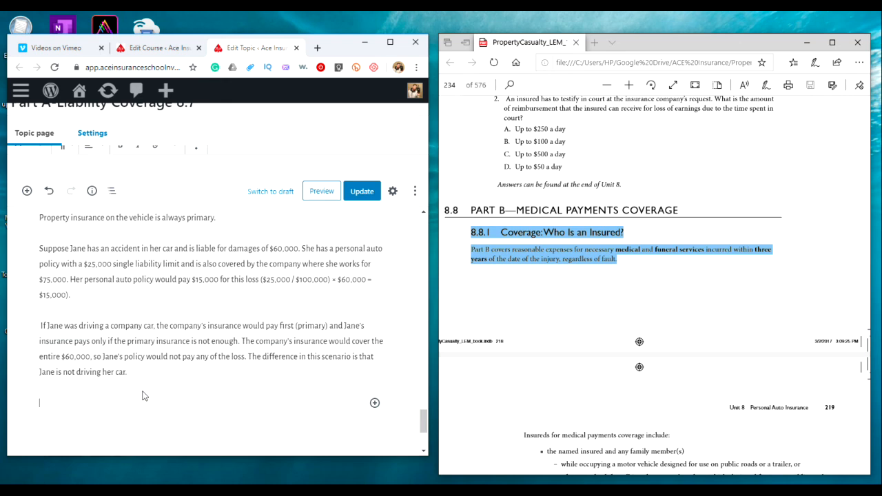
pyautogui.rightClick(59, 400)
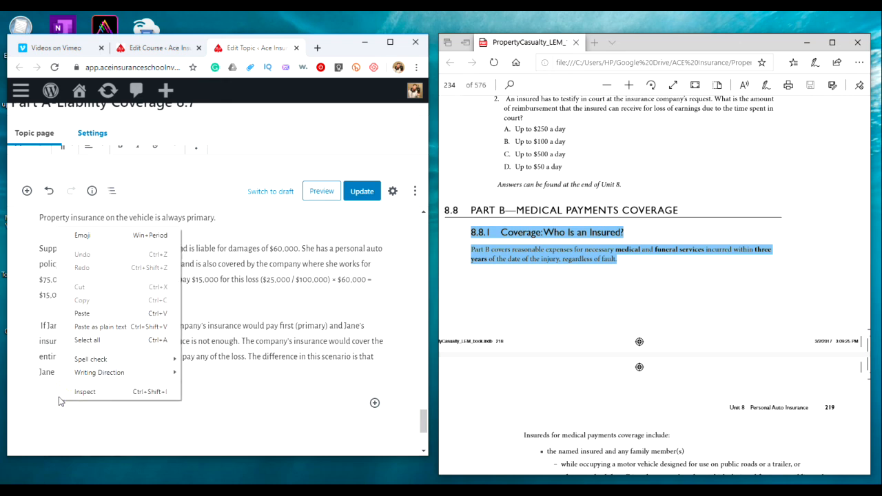
pyautogui.click(106, 327)
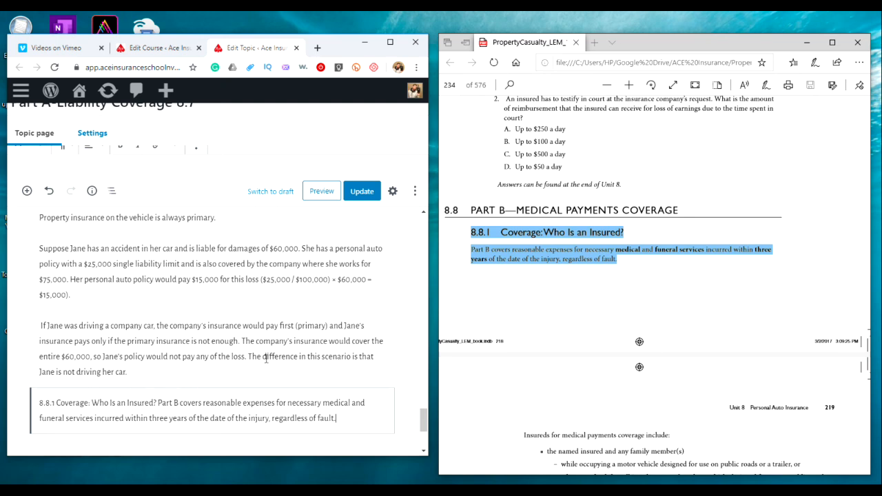
# Split 8.8.1 Coverage: Who Is an Insured? into its own block and turn it into a Heading 4
pyautogui.click(160, 400)
pyautogui.press('Return')
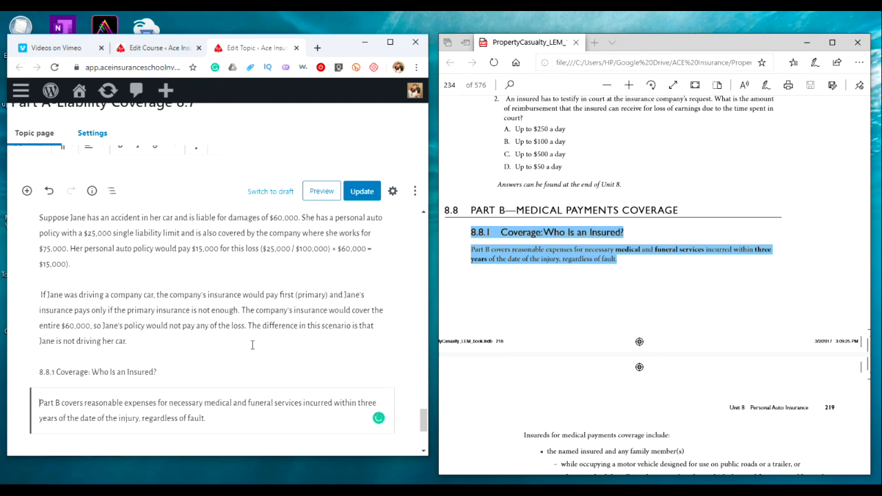
pyautogui.click(168, 372)
pyautogui.click(66, 153)
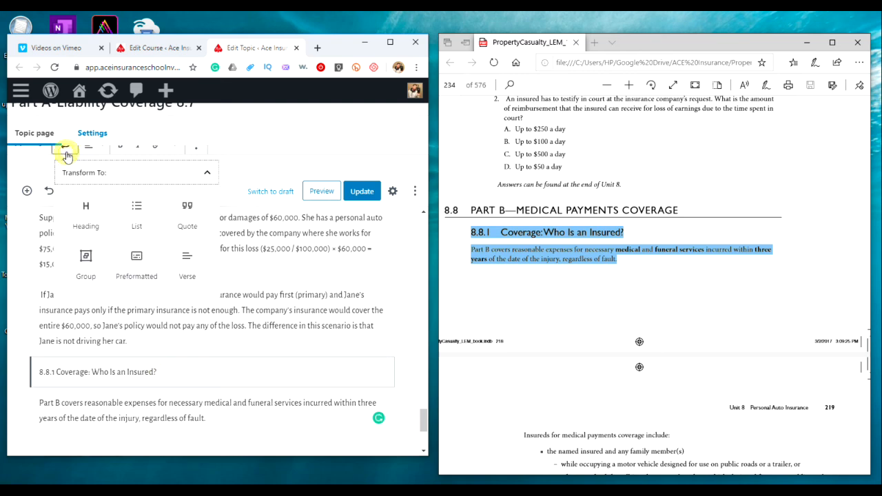
pyautogui.click(90, 210)
pyautogui.click(90, 147)
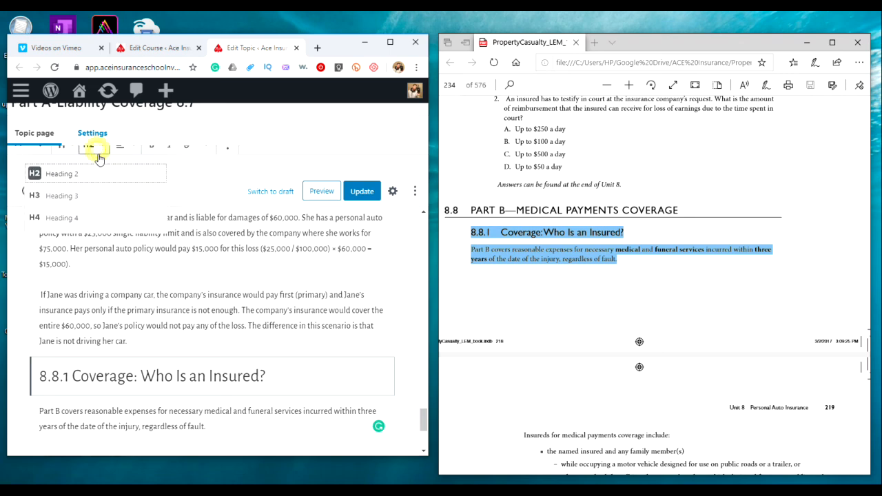
pyautogui.click(75, 217)
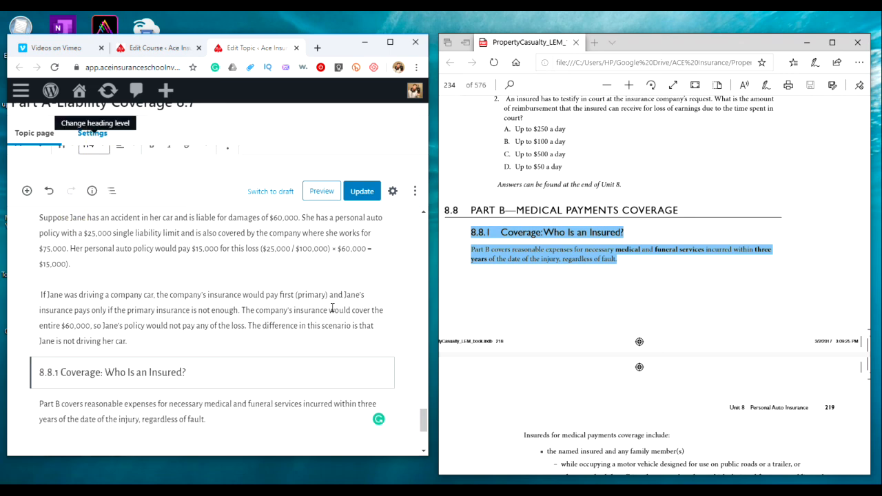
# Copy the manual's Insureds for medical payments coverage text and paste it as plain text after the Part B paragraph
pyautogui.scroll(-1, 333, 308)
pyautogui.scroll(-4, 579, 369)
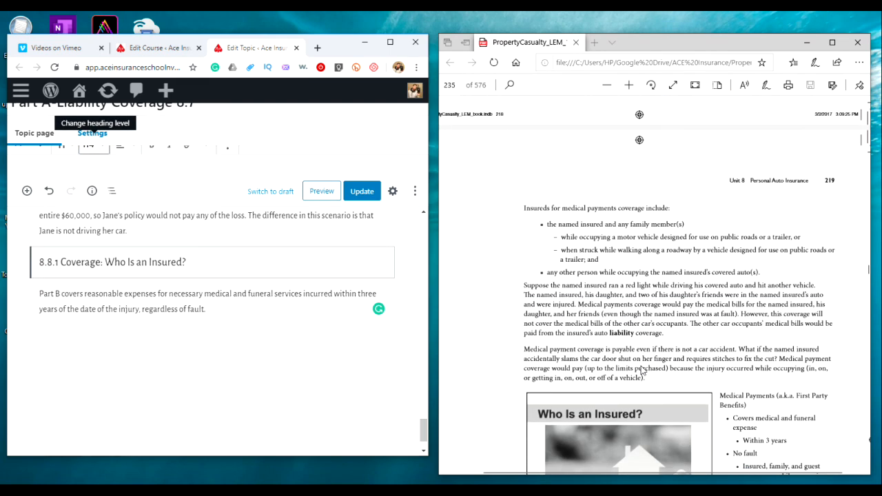
pyautogui.moveTo(646, 375); pyautogui.dragTo(533, 212)
pyautogui.rightClick(588, 243)
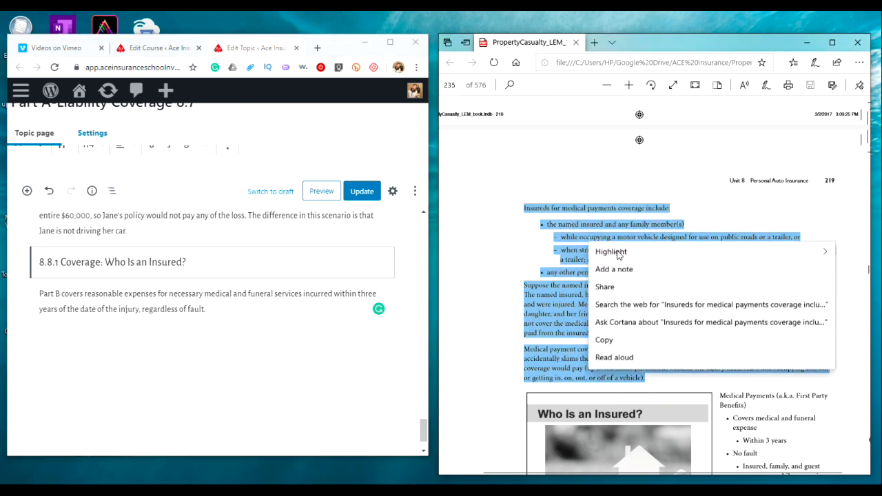
pyautogui.click(620, 339)
pyautogui.click(215, 309)
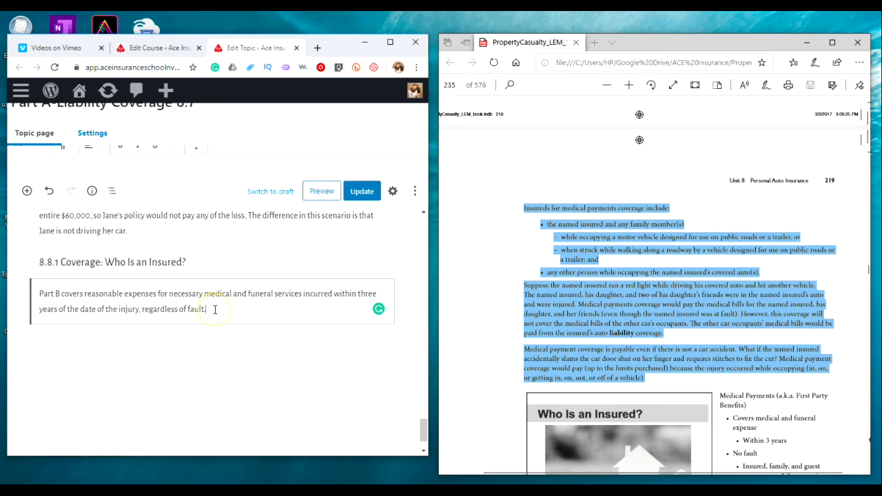
pyautogui.press('Return')
pyautogui.rightClick(57, 309)
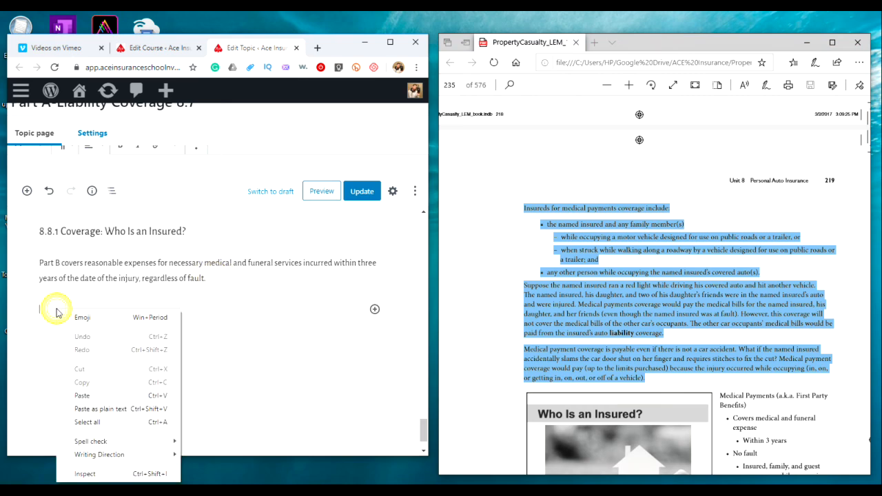
pyautogui.click(88, 394)
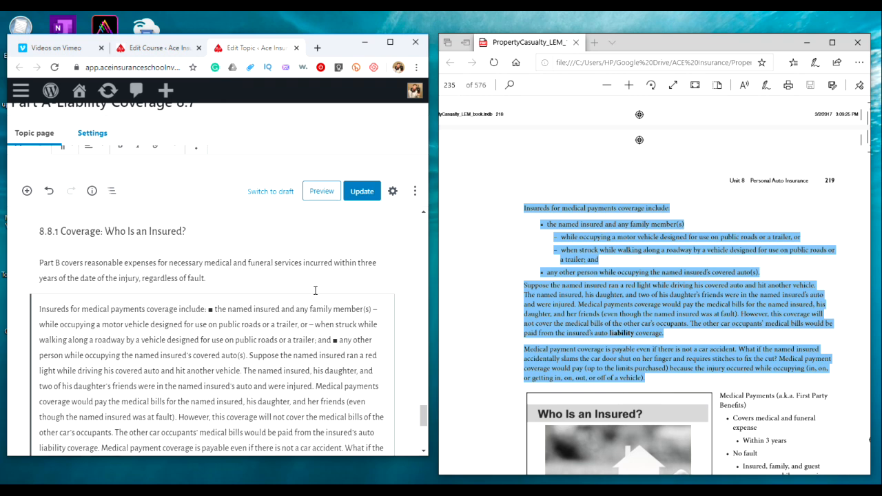
# Break the pasted text into separate paragraphs at the intro line and at each bullet and dash item
pyautogui.click(210, 309)
pyautogui.press('Return')
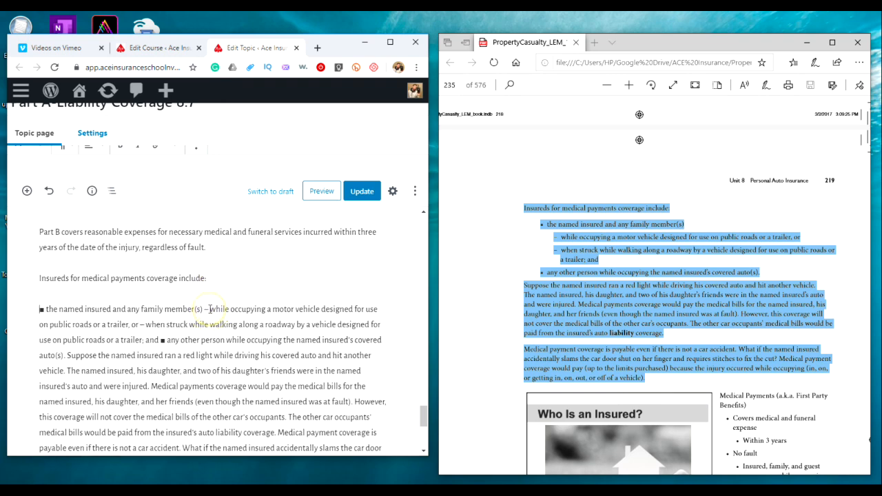
pyautogui.click(160, 339)
pyautogui.press('Return')
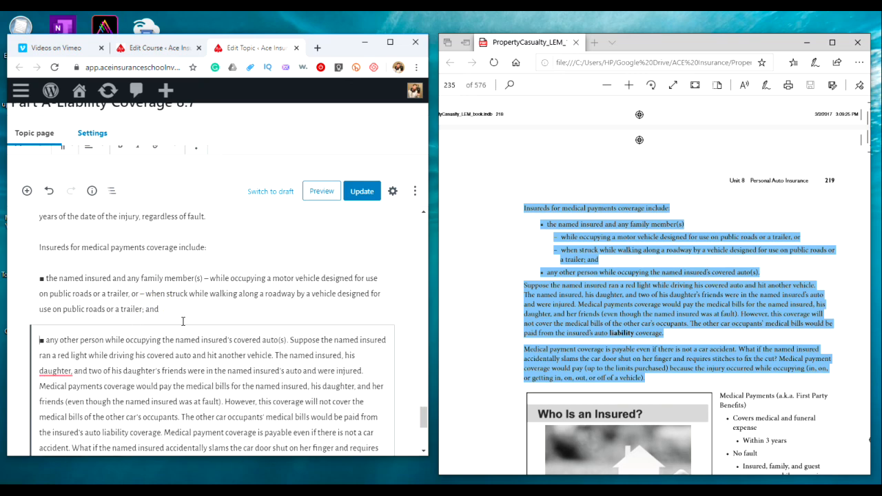
pyautogui.click(205, 279)
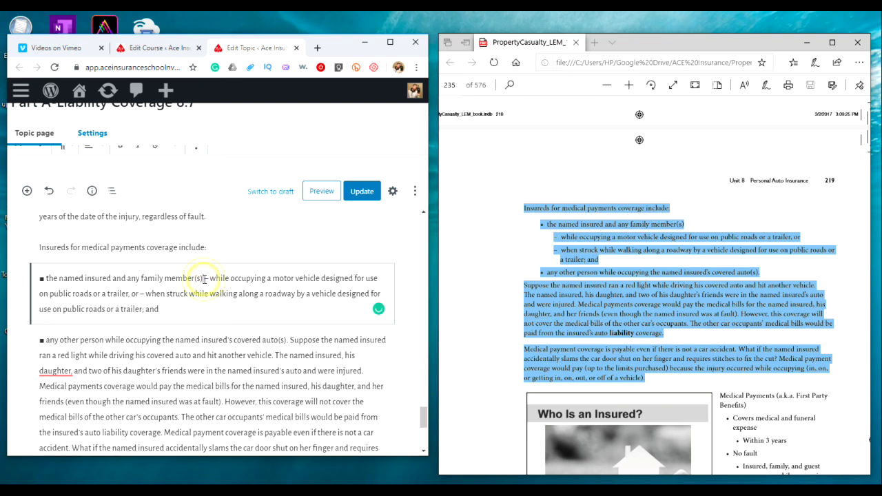
pyautogui.press('Return')
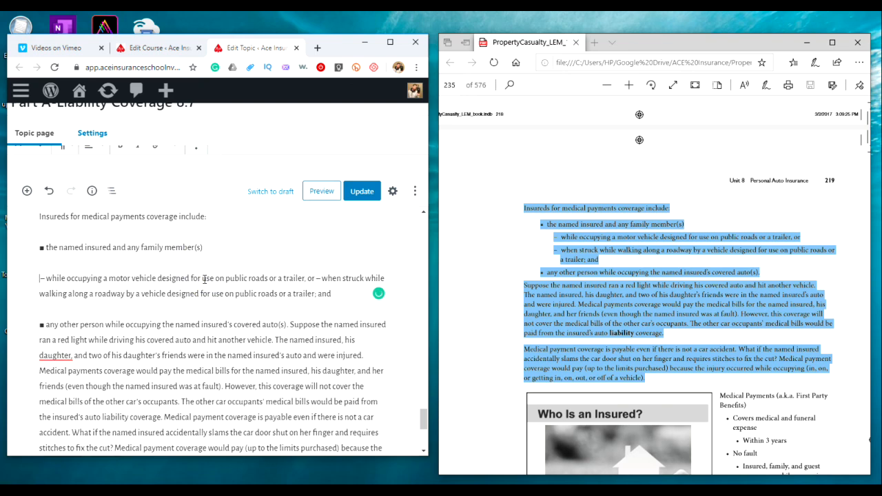
pyautogui.click(317, 278)
pyautogui.press('Return')
# Convert the named insured and any family member(s) paragraph into a bulleted list item and delete its leftover square bullet character
pyautogui.scroll(2, 191, 282)
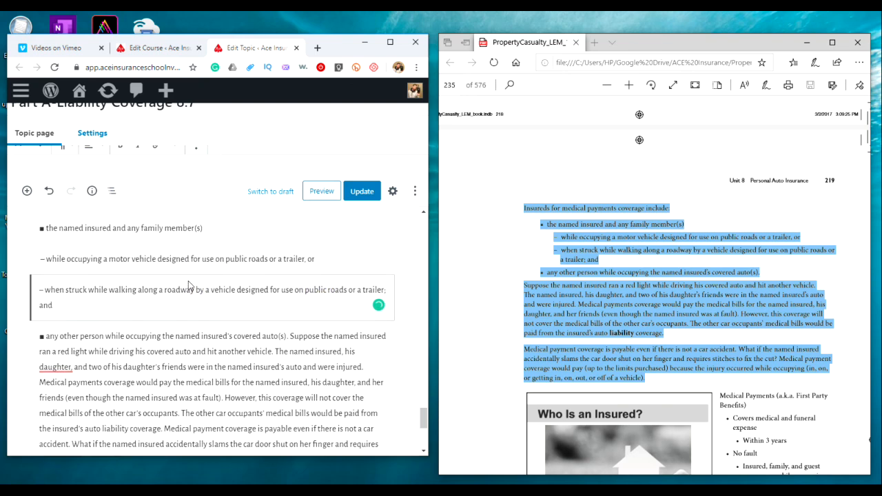
pyautogui.click(205, 271)
pyautogui.moveTo(205, 271); pyautogui.dragTo(35, 269)
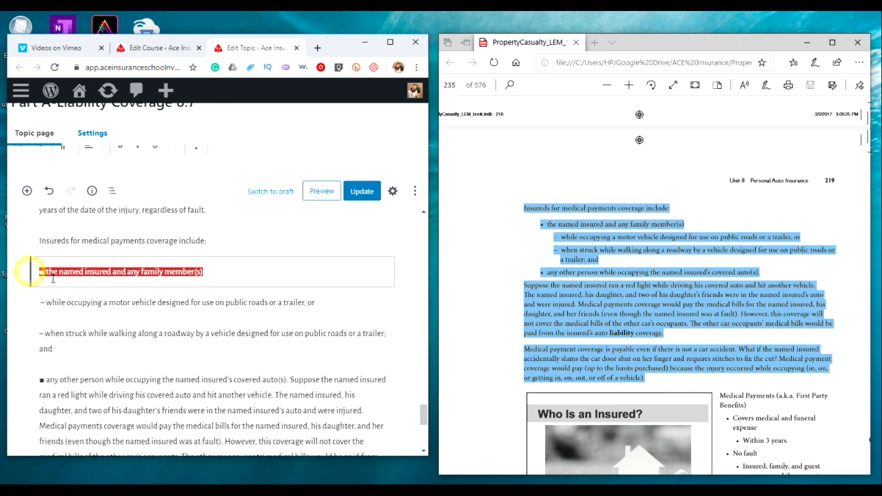
pyautogui.click(64, 153)
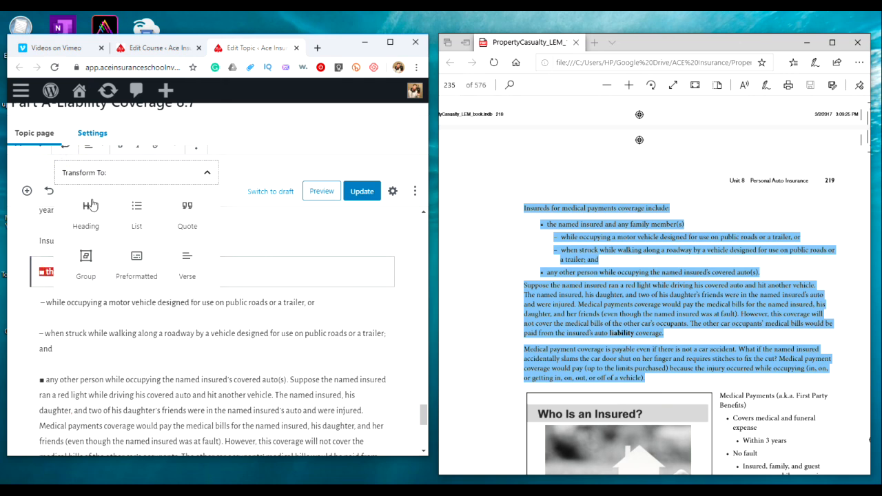
pyautogui.click(128, 214)
pyautogui.click(68, 272)
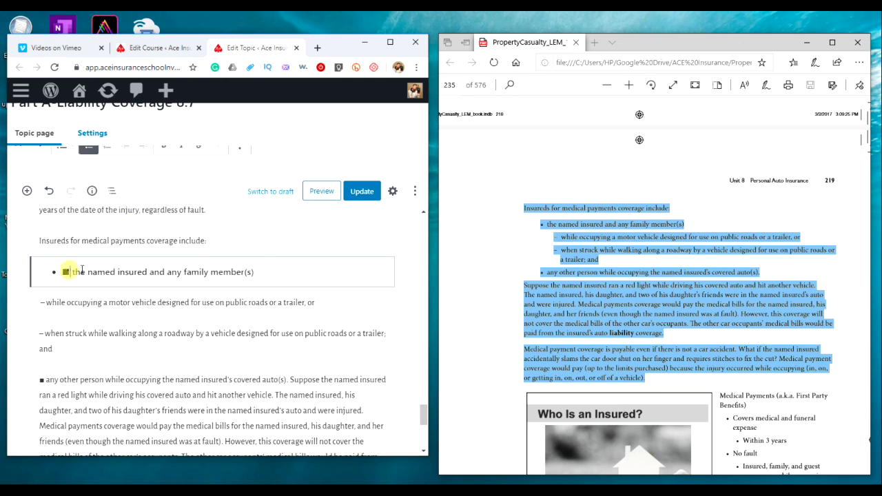
pyautogui.press('BackSpace')
pyautogui.press('BackSpace')
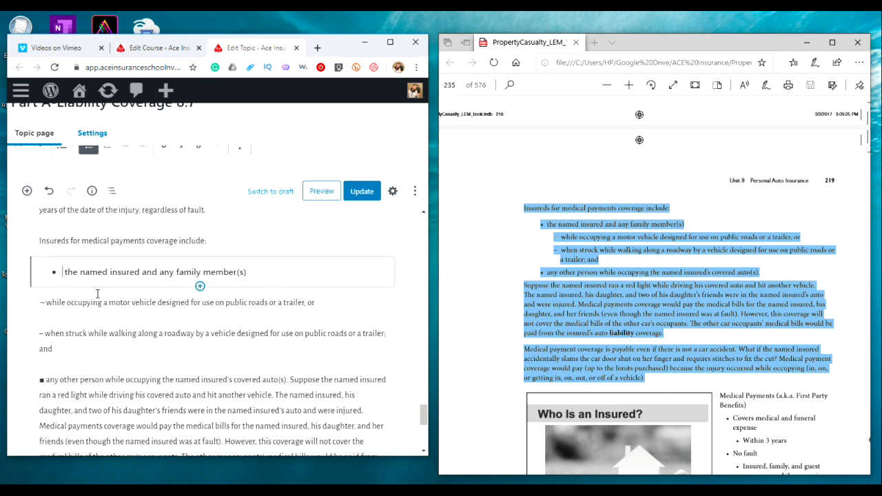
# Split the any other person while occupying the named insured's covered auto(s) sentence into its own block, make it a bulleted list item, and delete its square character
pyautogui.scroll(-1, 89, 314)
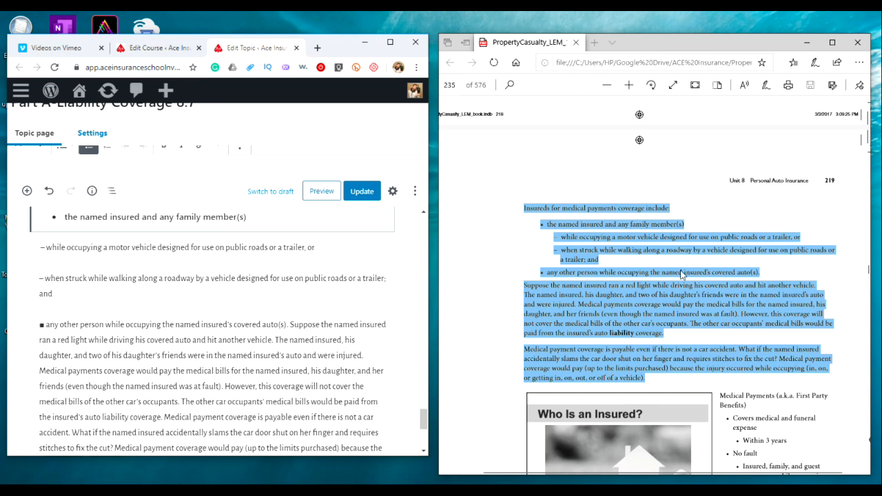
pyautogui.click(293, 324)
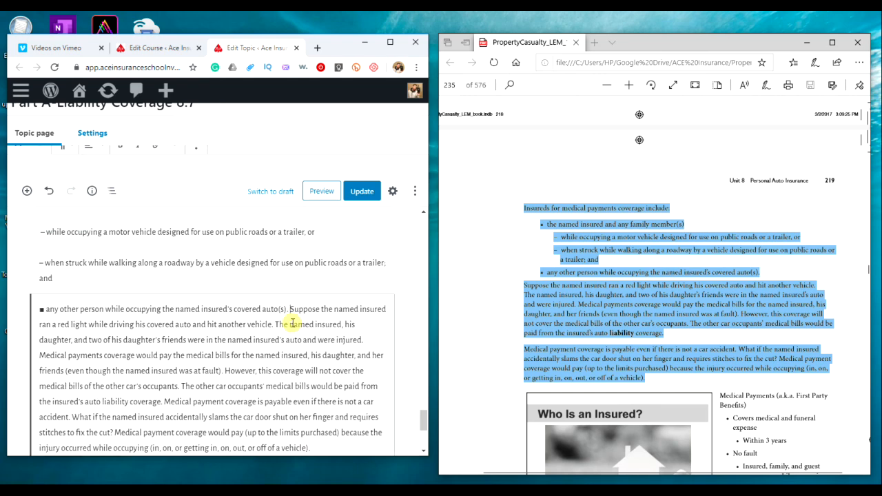
pyautogui.press('Return')
pyautogui.moveTo(288, 274); pyautogui.dragTo(34, 284)
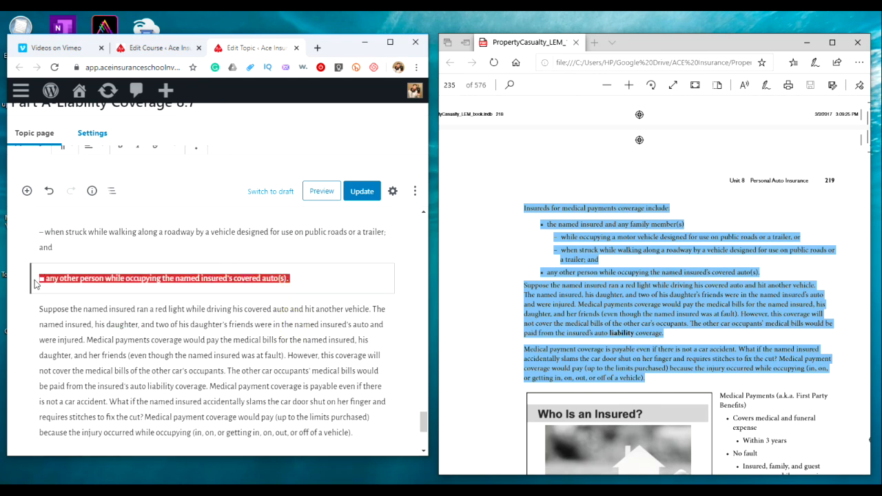
pyautogui.click(63, 147)
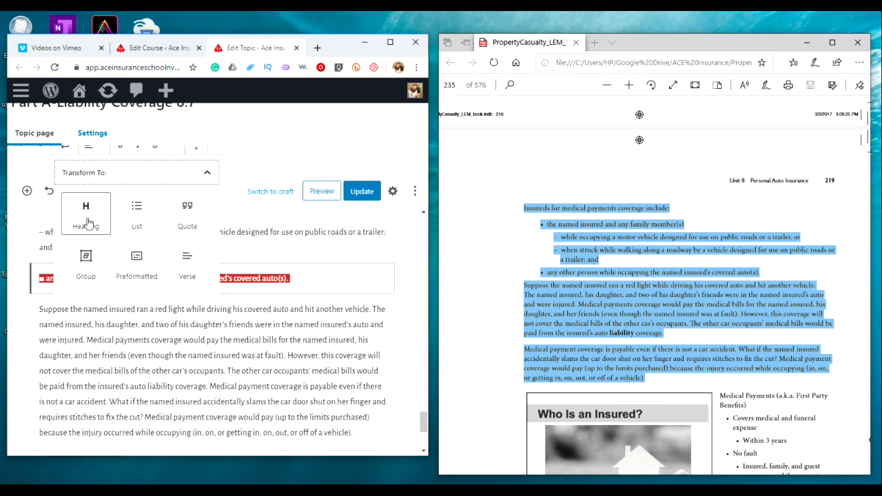
pyautogui.click(137, 223)
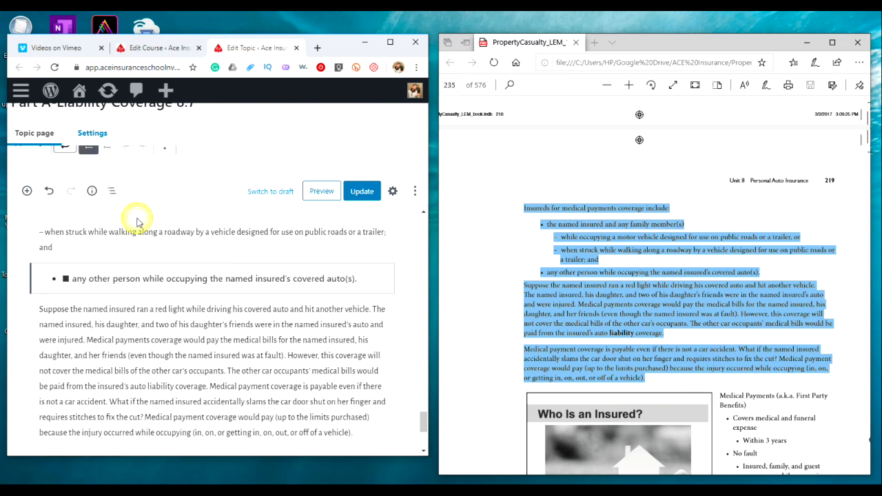
pyautogui.click(74, 279)
pyautogui.press('Return')
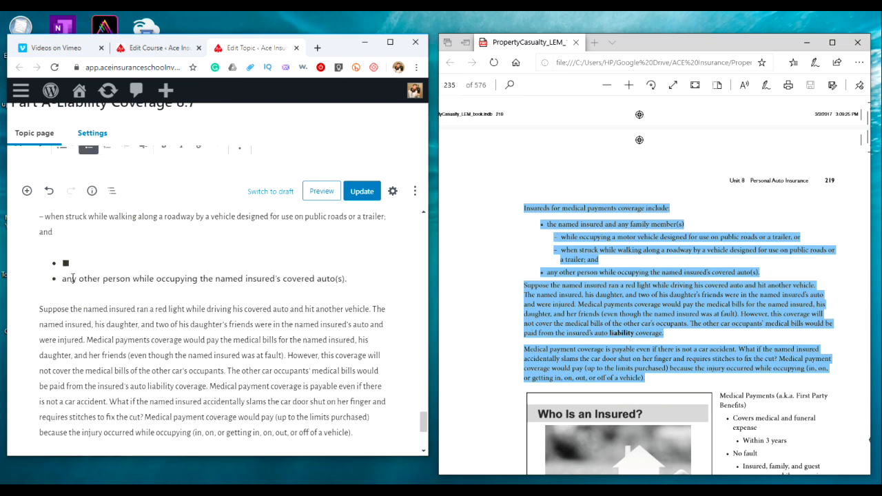
pyautogui.press('BackSpace')
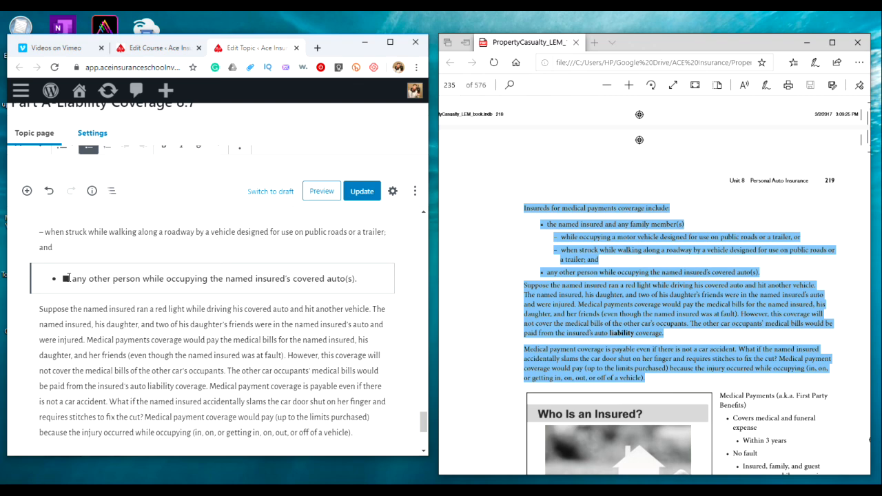
pyautogui.press('BackSpace')
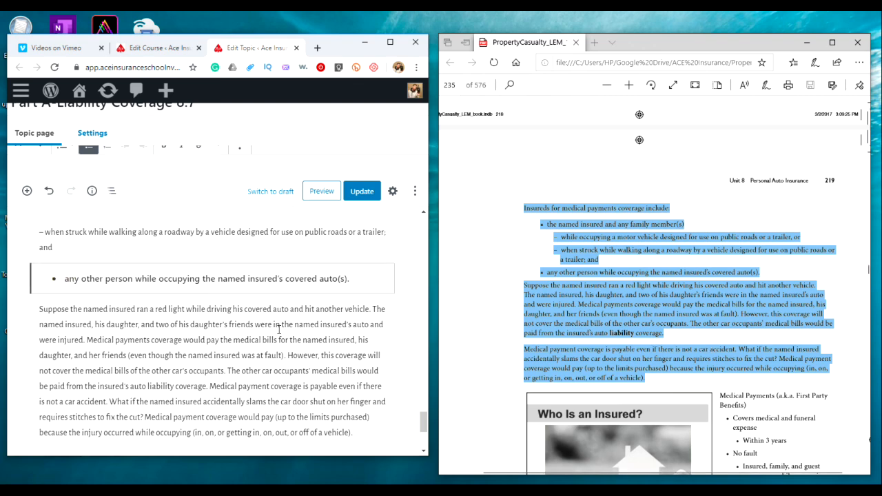
# Start a new paragraph at Medical payment coverage is payable even if there is not a car accident, and update the topic
pyautogui.scroll(-2, 279, 329)
pyautogui.click(211, 331)
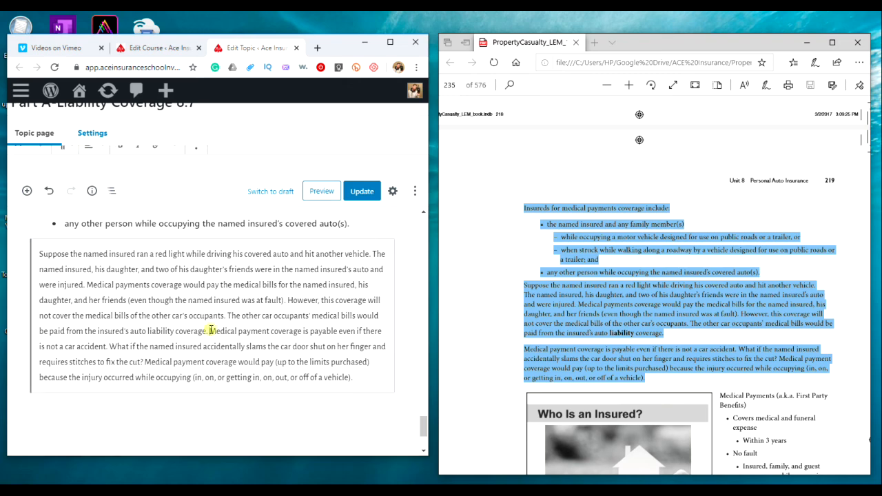
pyautogui.press('Return')
pyautogui.scroll(-1, 629, 304)
pyautogui.scroll(-3, 629, 304)
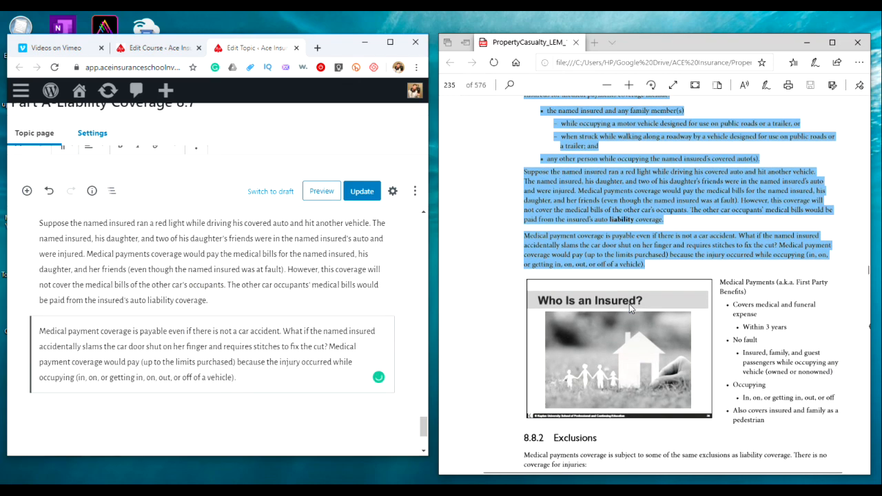
pyautogui.click(363, 193)
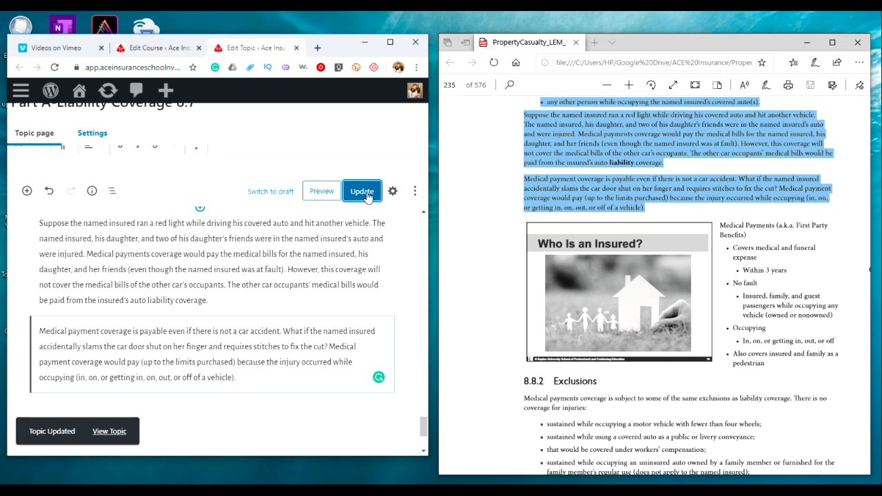
# Copy the manual's 8.8.2 Exclusions section and paste it as a new block after the medical payment coverage paragraph
pyautogui.scroll(-1, 300, 283)
pyautogui.scroll(-2, 628, 314)
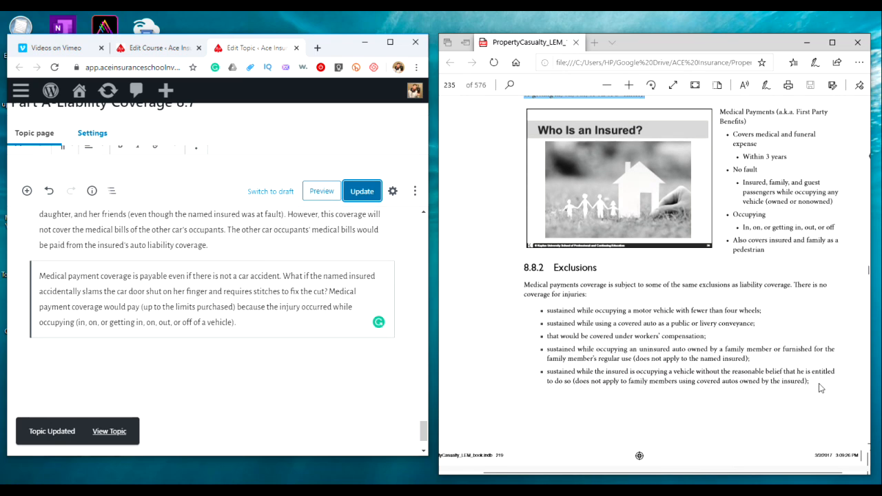
pyautogui.moveTo(812, 381); pyautogui.dragTo(552, 274)
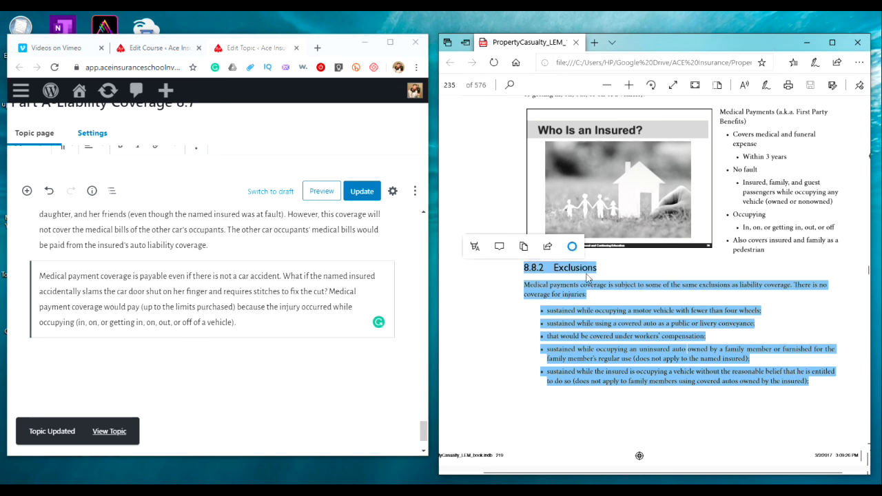
pyautogui.rightClick(588, 327)
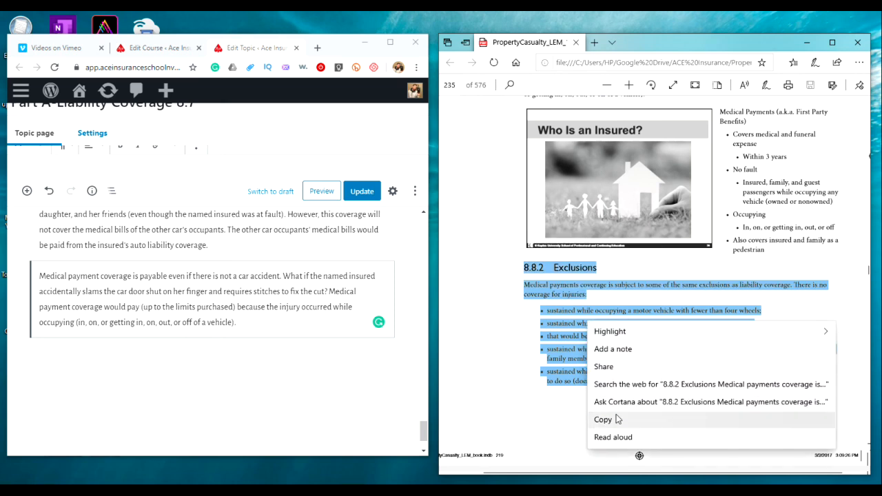
pyautogui.click(616, 416)
pyautogui.click(244, 322)
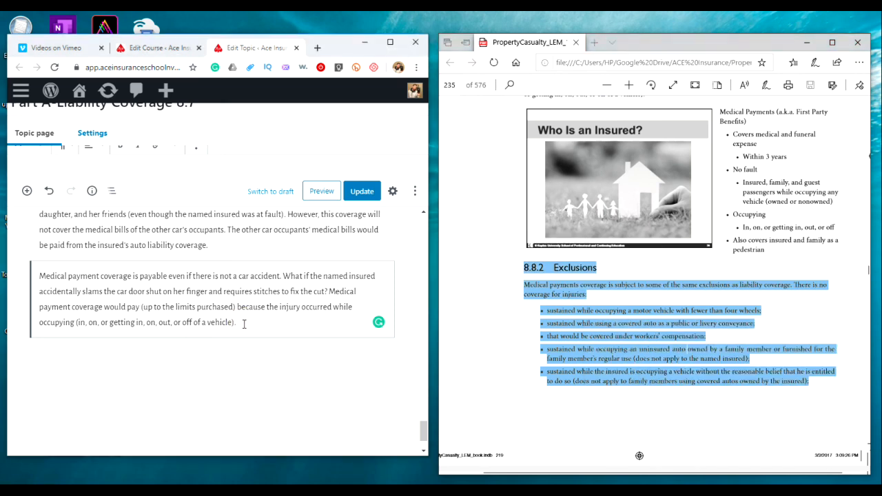
pyautogui.press('Return')
pyautogui.rightClick(45, 322)
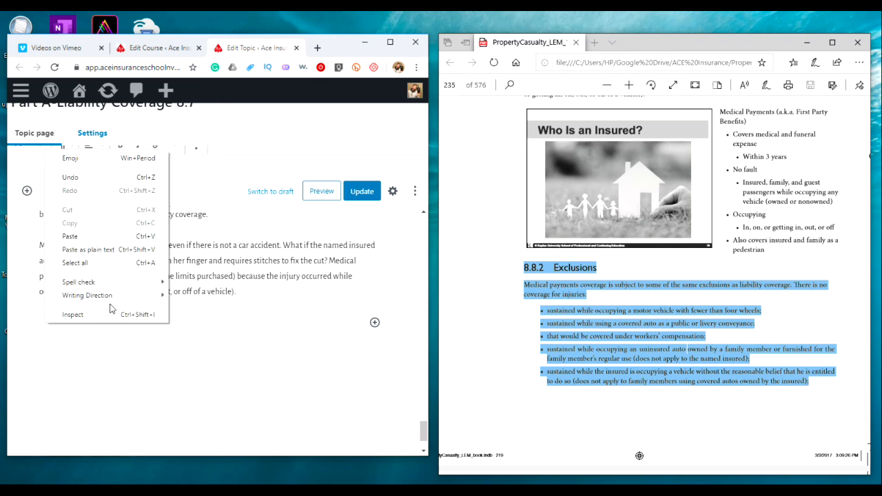
pyautogui.click(90, 235)
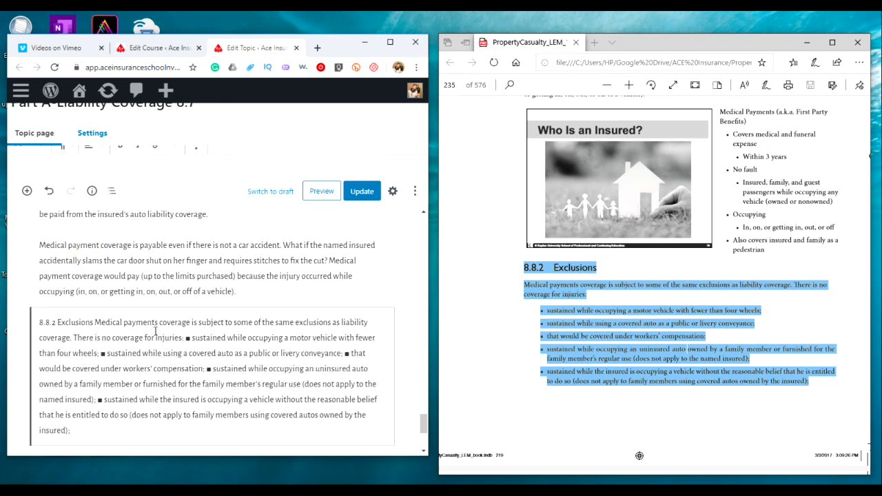
# Split 8.8.2 Exclusions into its own block and turn it into a Heading 4
pyautogui.click(96, 322)
pyautogui.press('Return')
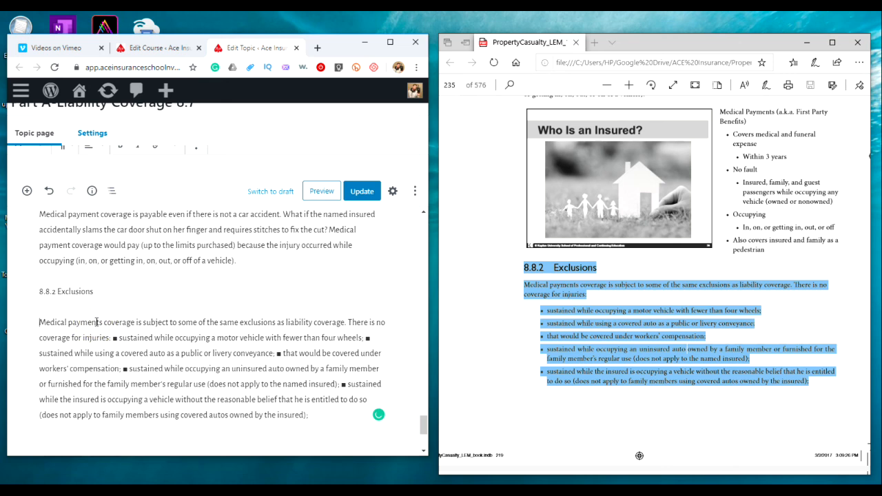
pyautogui.click(129, 290)
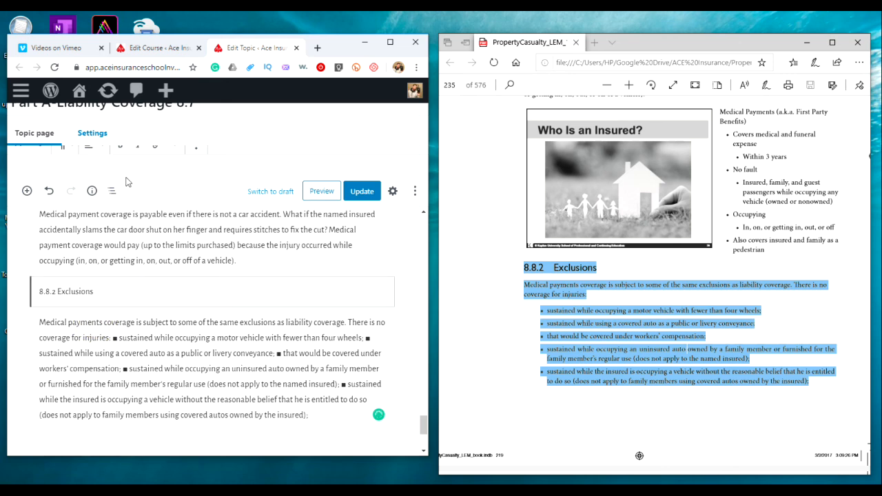
pyautogui.click(62, 151)
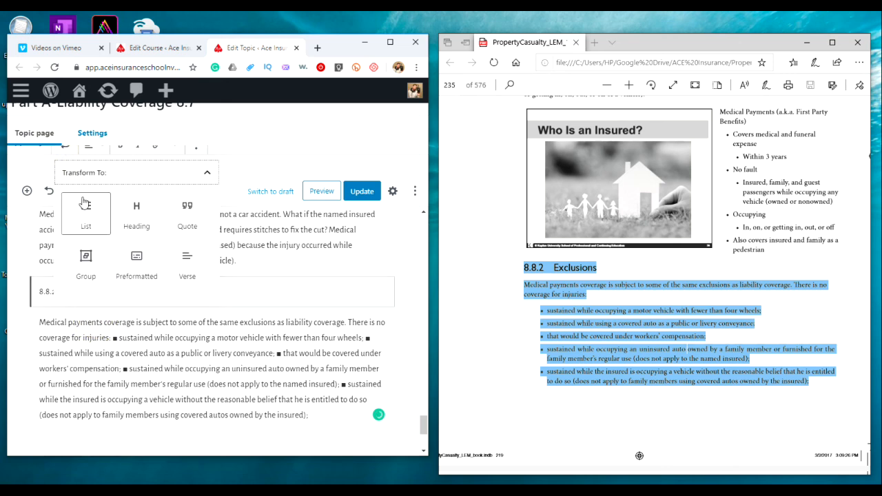
pyautogui.click(136, 212)
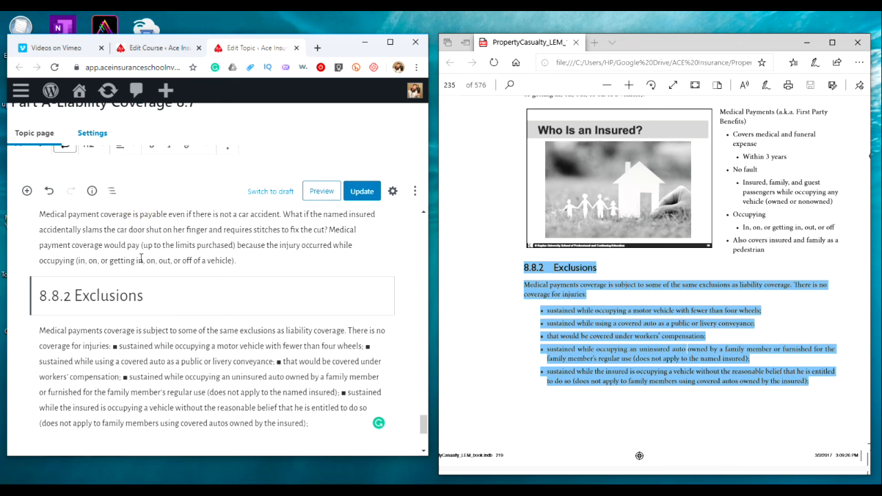
pyautogui.click(91, 147)
pyautogui.click(91, 216)
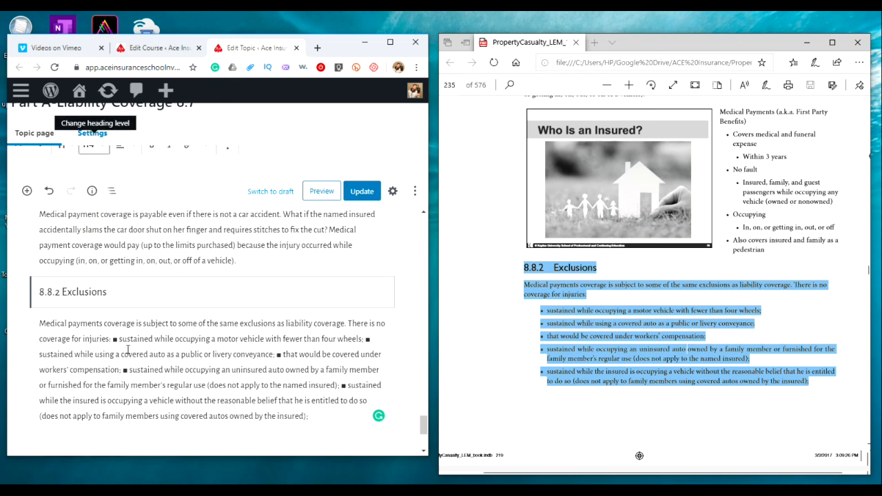
# Break the pasted exclusions text into separate paragraphs at the intro line and at each square bullet item
pyautogui.click(110, 338)
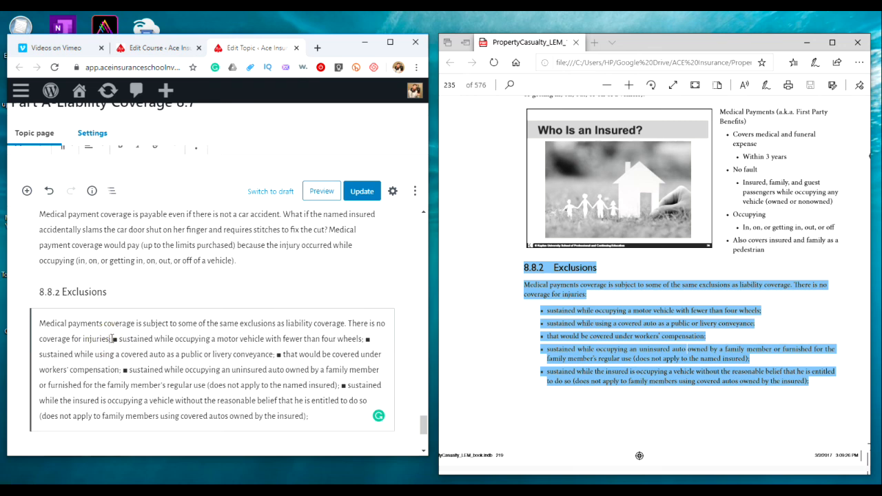
pyautogui.press('Return')
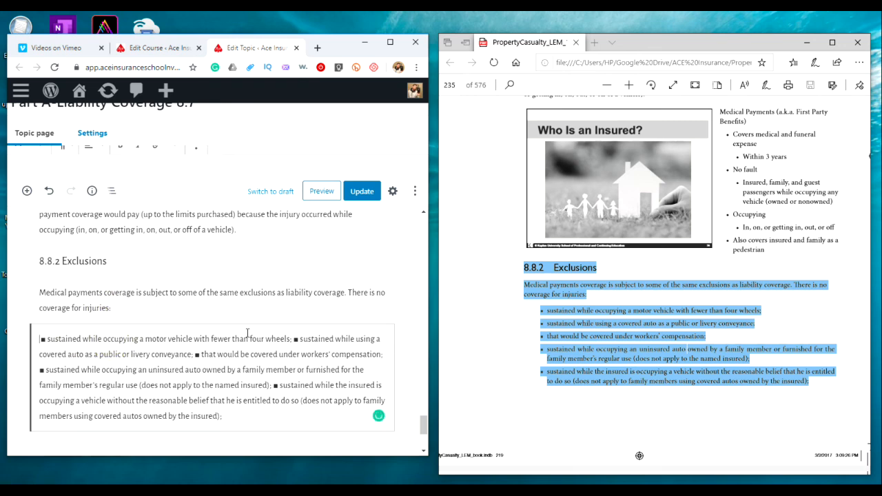
pyautogui.click(296, 338)
pyautogui.press('Return')
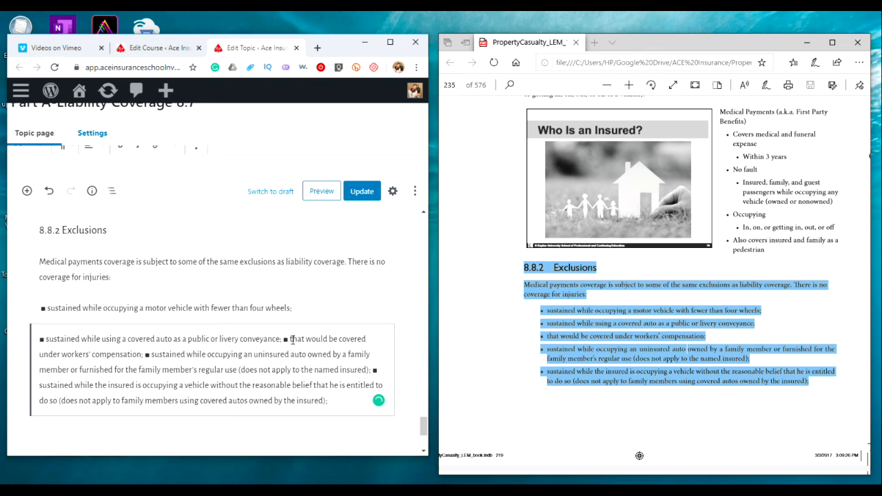
pyautogui.click(283, 339)
pyautogui.press('Return')
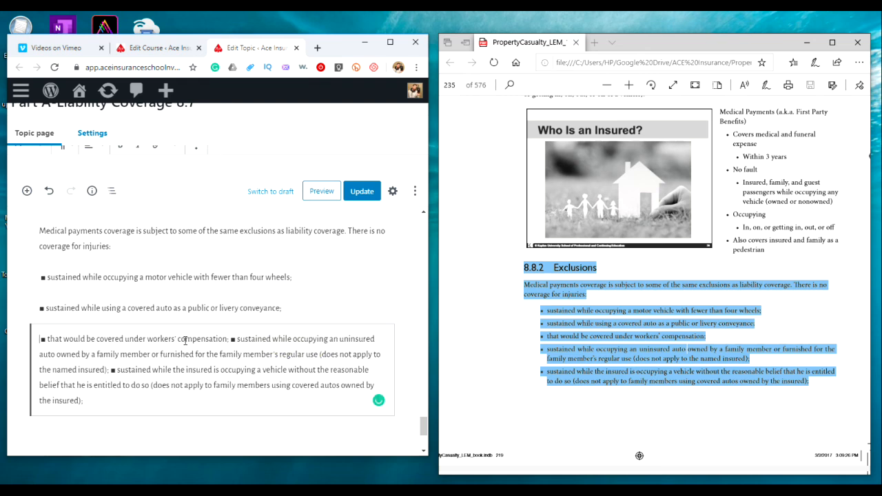
pyautogui.click(232, 338)
pyautogui.press('Return')
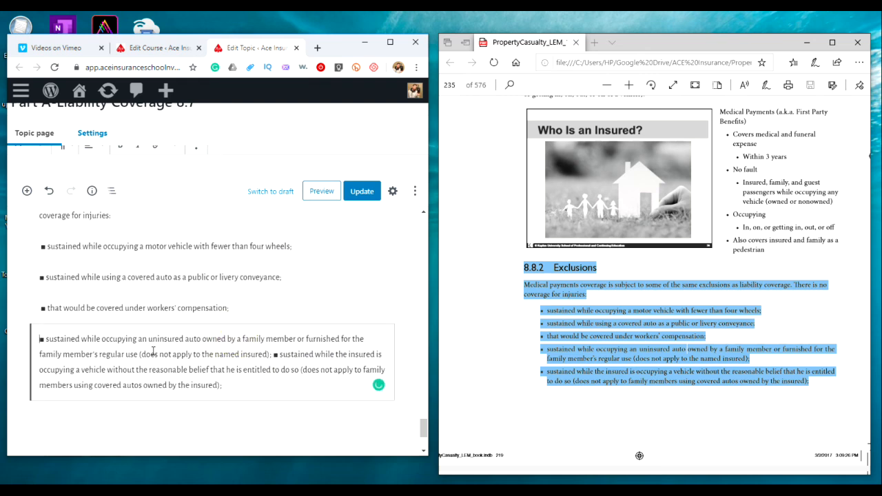
pyautogui.click(275, 355)
pyautogui.press('Return')
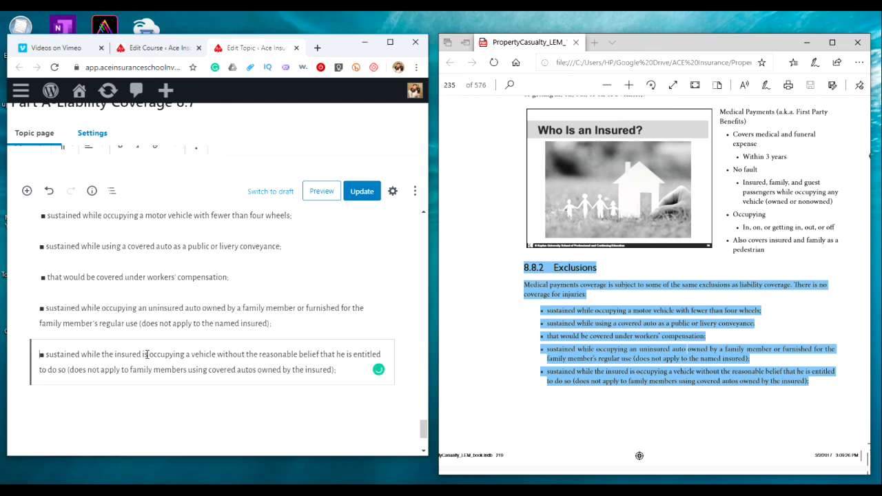
# Convert the five exclusion paragraphs into a single bulleted list
pyautogui.moveTo(344, 370); pyautogui.dragTo(35, 292)
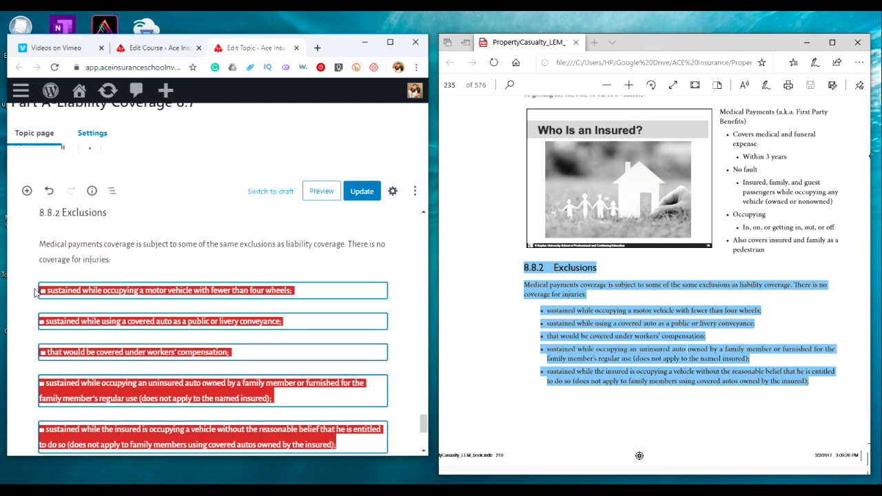
pyautogui.click(63, 151)
pyautogui.click(83, 211)
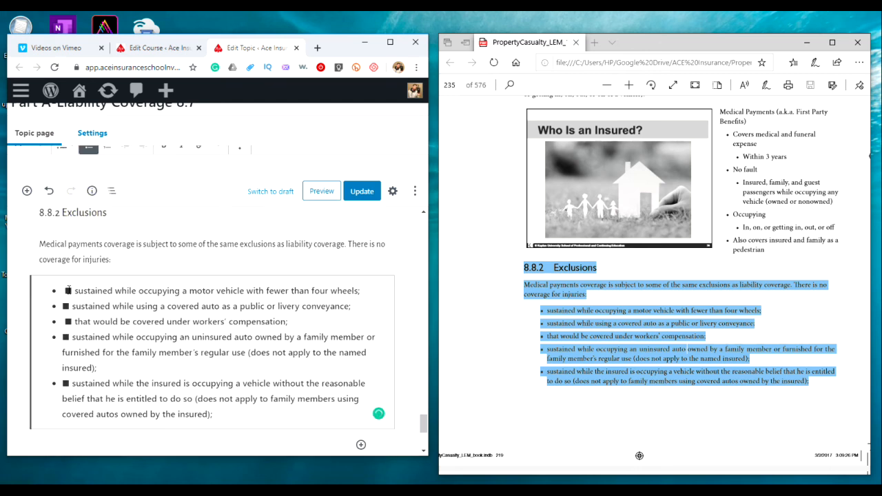
# Delete the leftover square character from each exclusion bullet and update the topic
pyautogui.click(71, 290)
pyautogui.press('BackSpace')
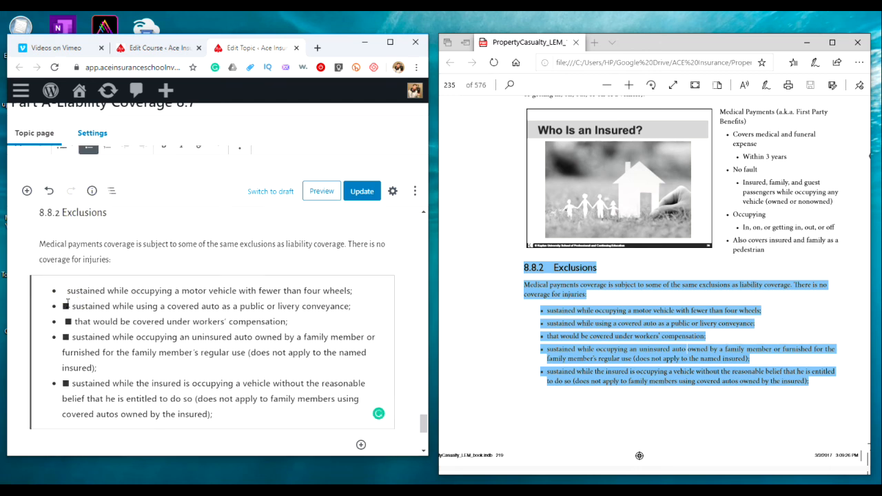
pyautogui.click(67, 305)
pyautogui.press('BackSpace')
pyautogui.click(71, 321)
pyautogui.press('BackSpace')
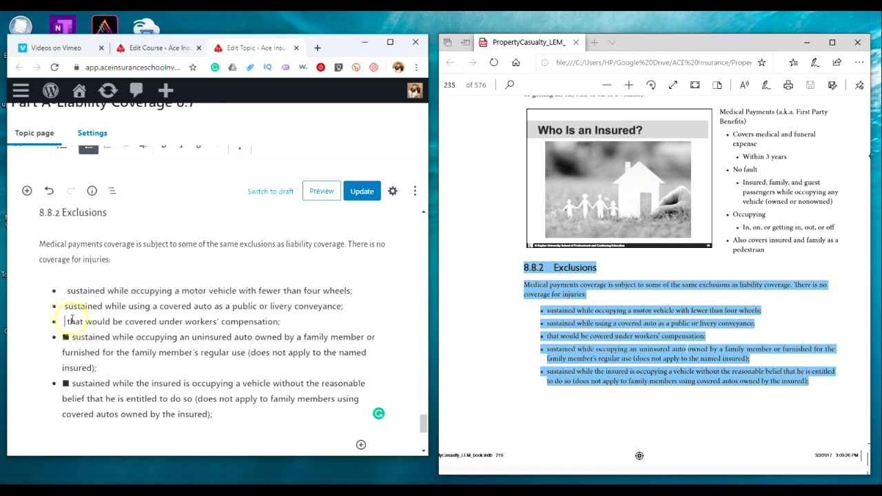
pyautogui.click(69, 337)
pyautogui.press('BackSpace')
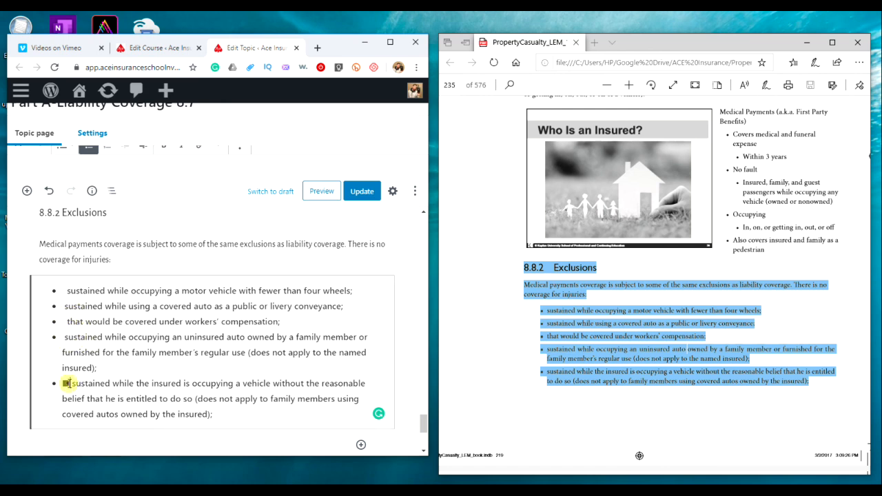
pyautogui.press('BackSpace')
pyautogui.click(376, 198)
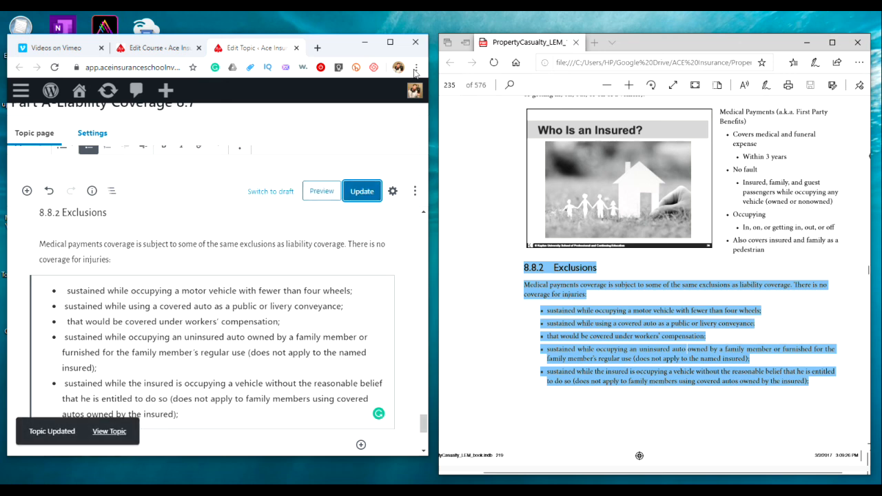
pyautogui.click(392, 43)
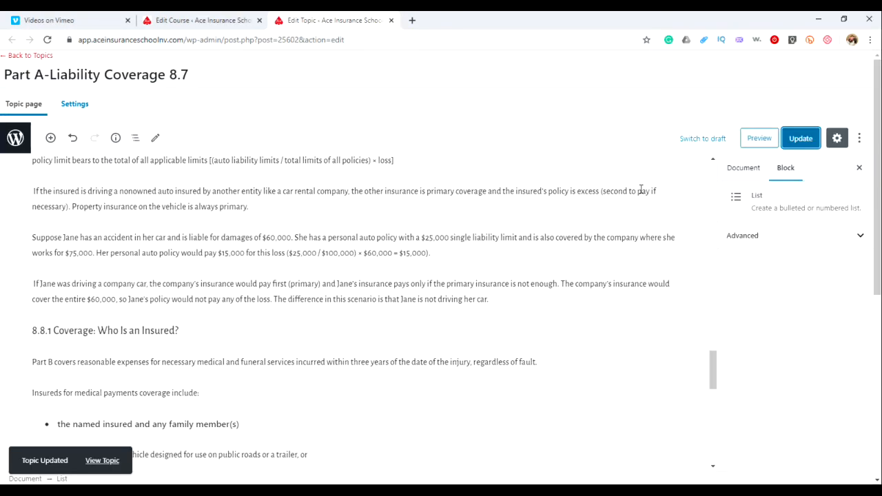
# Preview the updated topic and read through its content down to the 8.8.2 Exclusions section, then close the preview
pyautogui.scroll(3, 559, 281)
pyautogui.scroll(-4, 557, 280)
pyautogui.scroll(1, 557, 276)
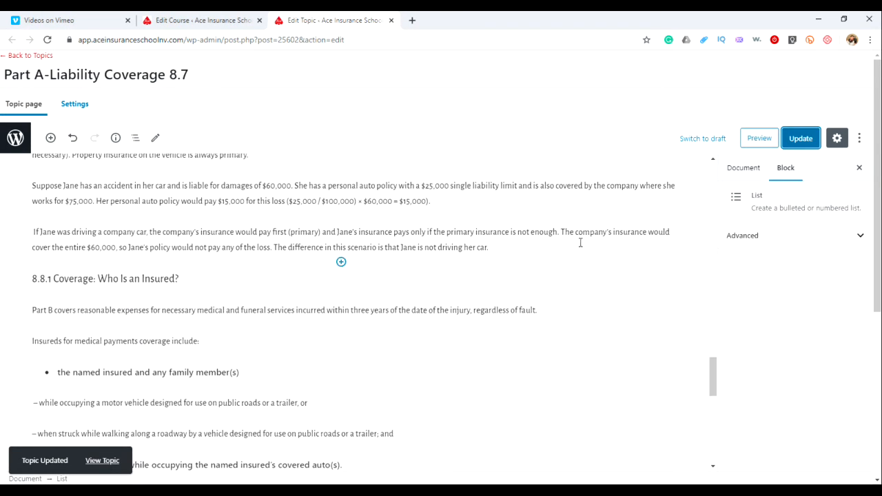
pyautogui.click(765, 136)
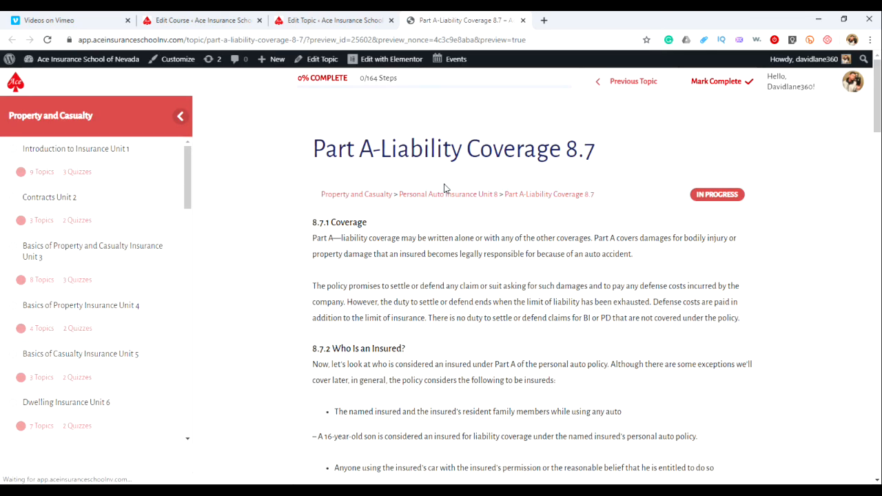
pyautogui.scroll(-5, 758, 240)
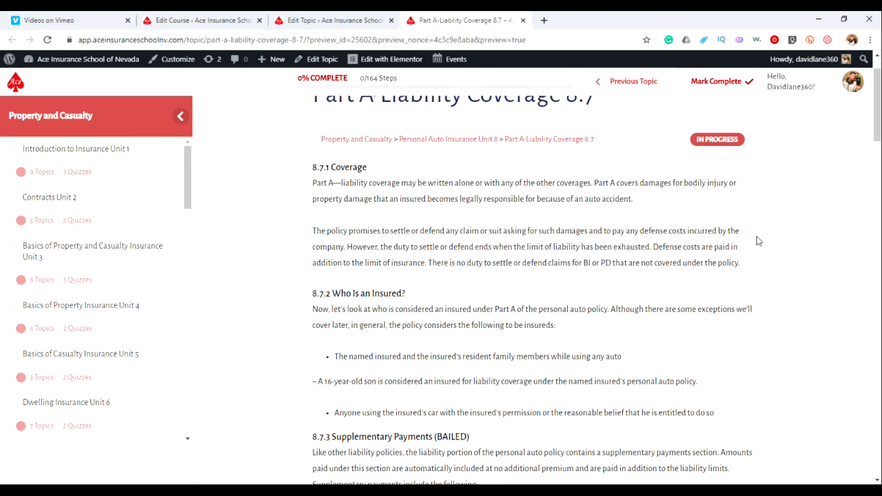
pyautogui.scroll(-7, 758, 240)
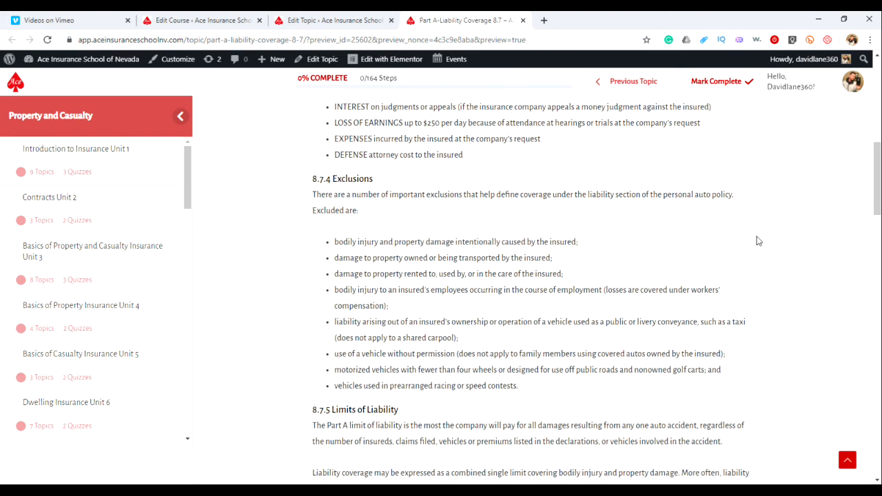
pyautogui.scroll(-7, 757, 240)
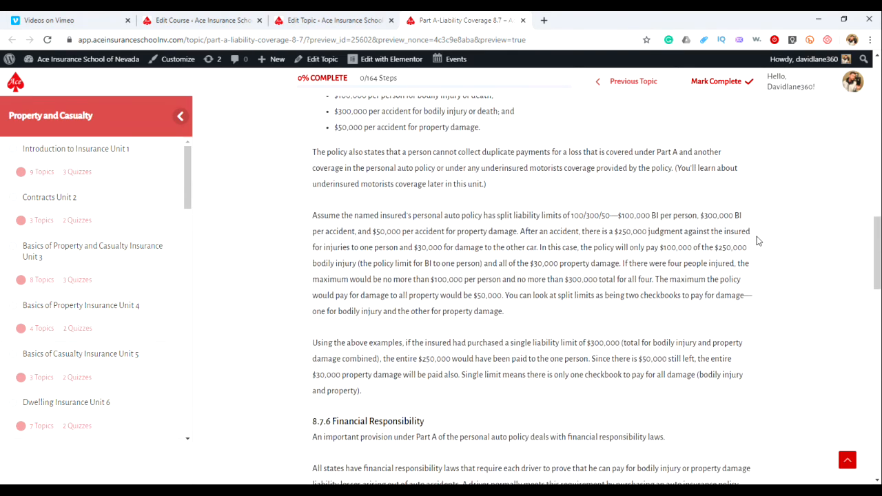
pyautogui.scroll(-5, 758, 241)
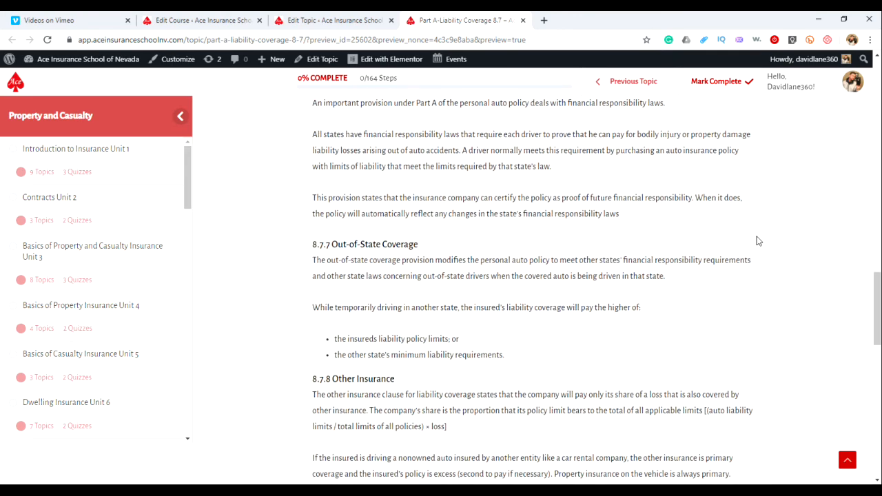
pyautogui.scroll(-4, 758, 241)
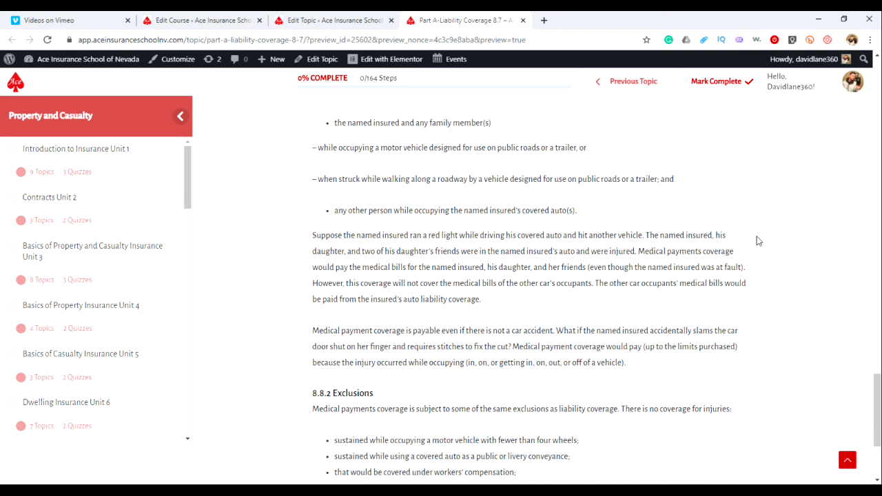
pyautogui.scroll(-3, 758, 241)
pyautogui.scroll(3, 757, 240)
pyautogui.scroll(-3, 758, 240)
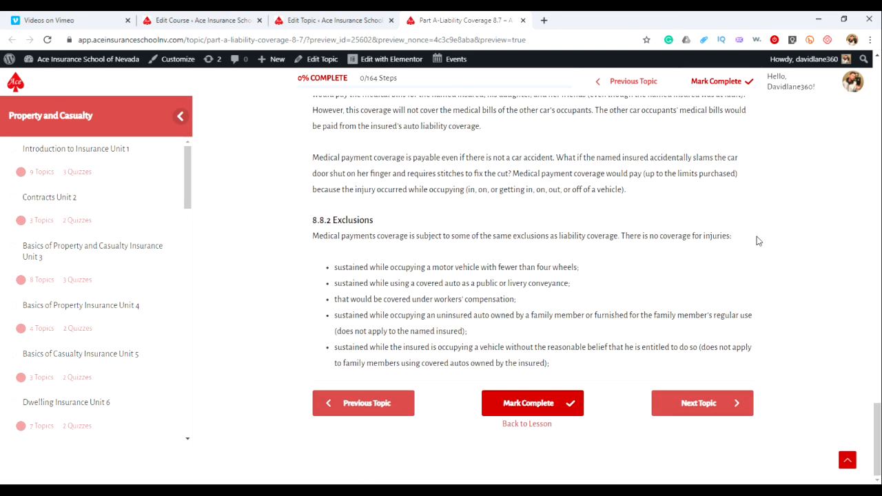
pyautogui.scroll(8, 757, 240)
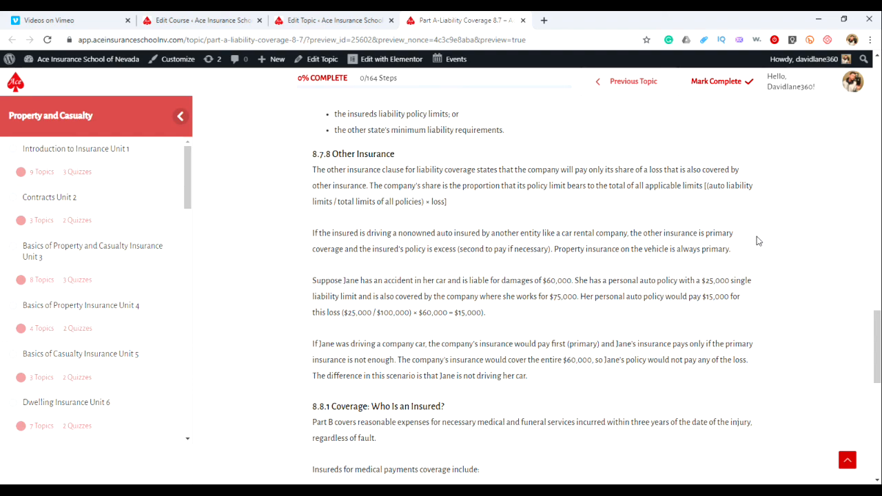
pyautogui.scroll(12, 758, 241)
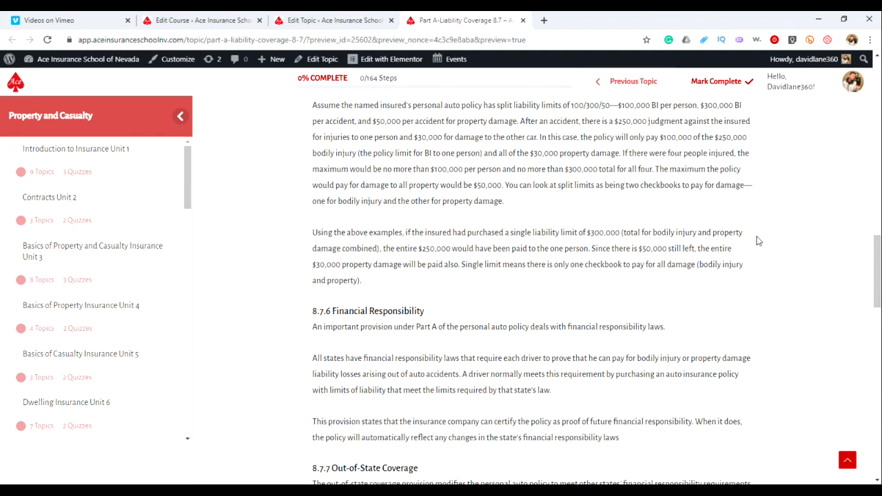
pyautogui.scroll(-1, 130, 242)
pyautogui.scroll(1, 130, 242)
pyautogui.click(522, 21)
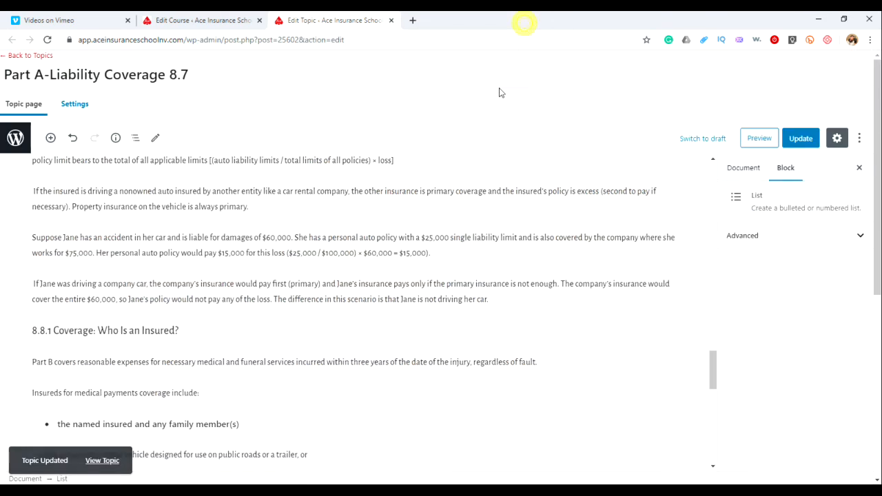
# Return to the course builder and browse the Unit 8 topic list from Part A-Liability Coverage 8.7 onward
pyautogui.scroll(-3, 445, 246)
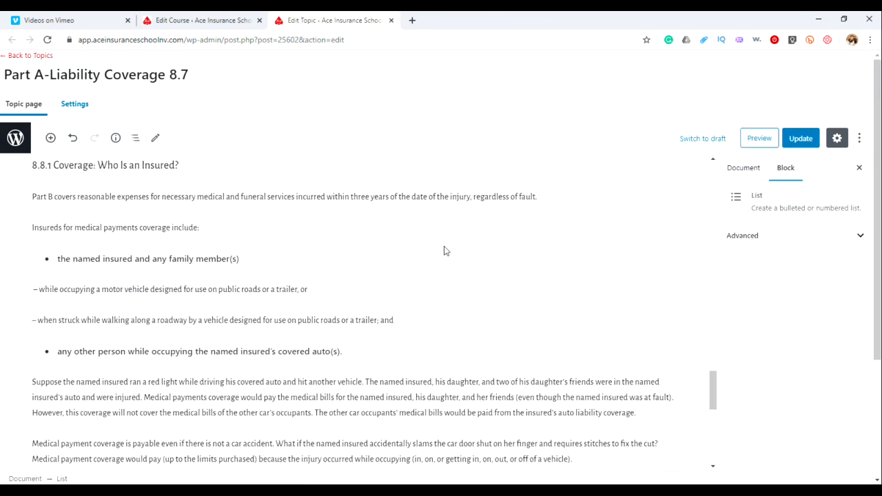
pyautogui.click(843, 18)
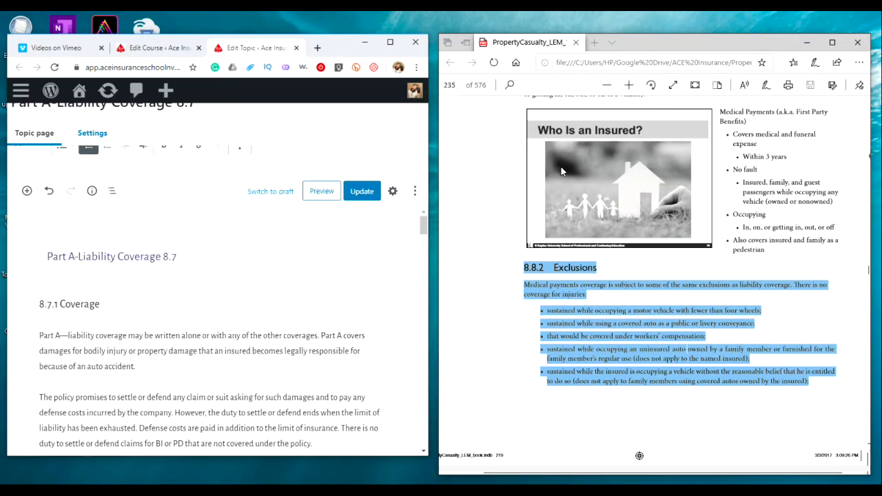
pyautogui.scroll(-15, 281, 266)
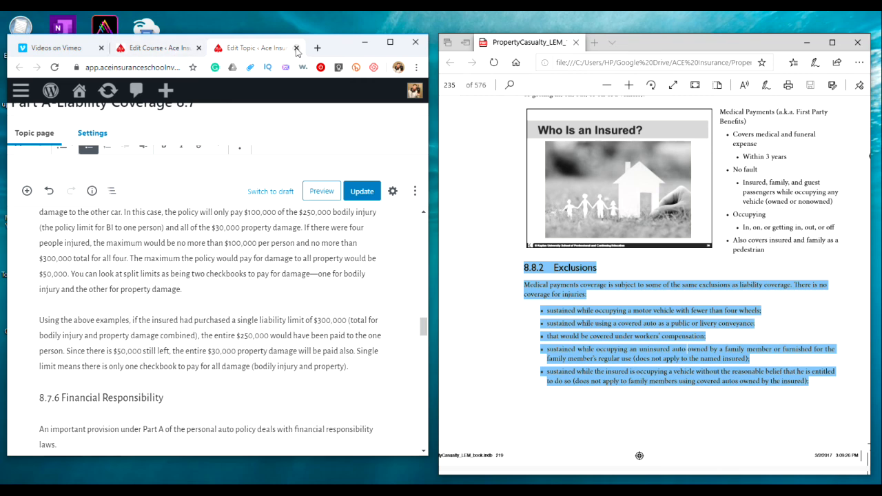
pyautogui.click(157, 48)
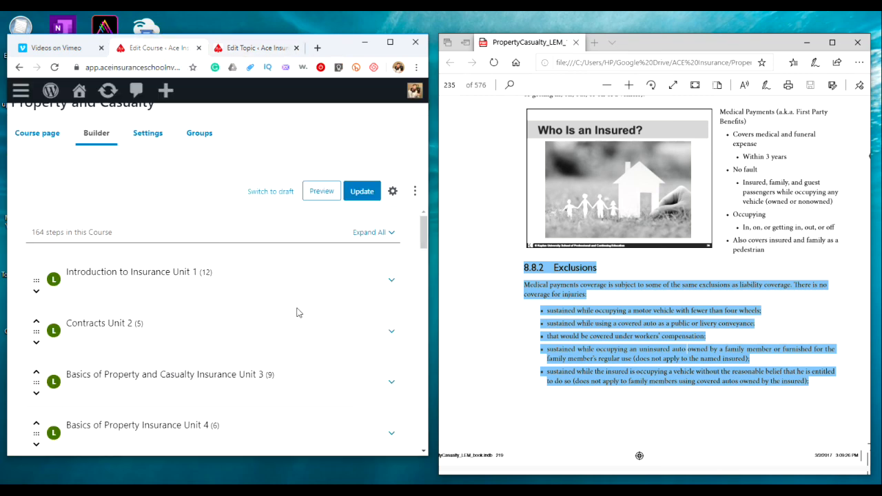
pyautogui.scroll(-10, 319, 306)
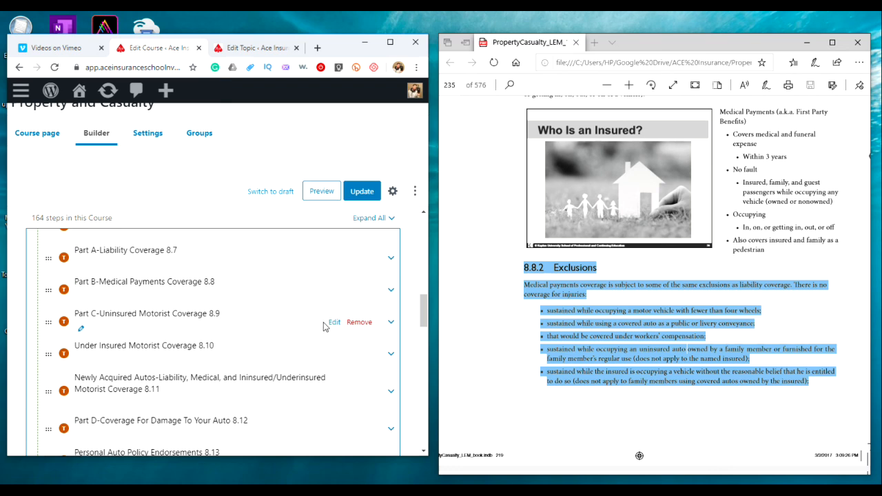
pyautogui.scroll(-1, 303, 322)
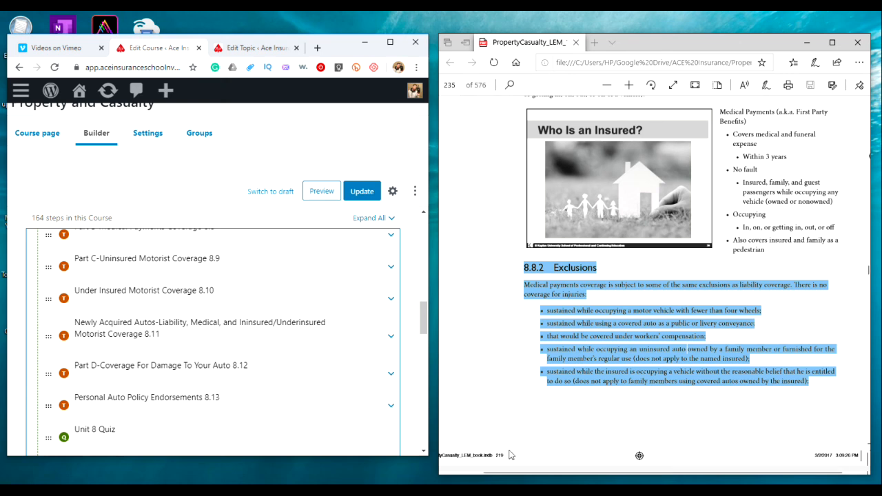
pyautogui.click(527, 492)
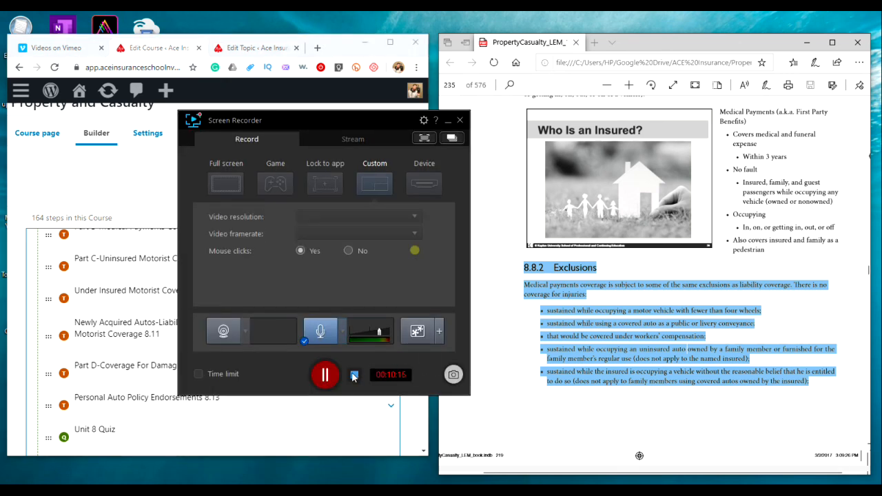